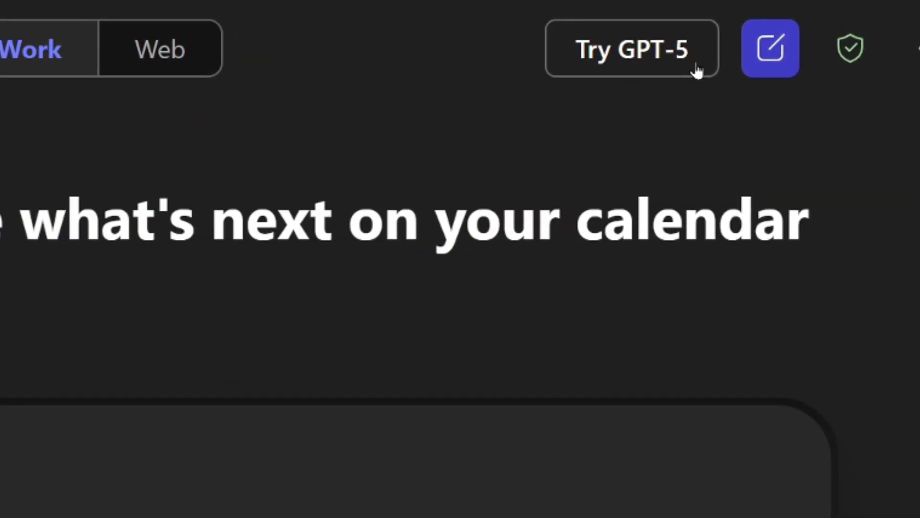
- Turn on 'Try GPT-5' so the Copilot chat reads 'GPT-5 On'
left_click(697, 71)
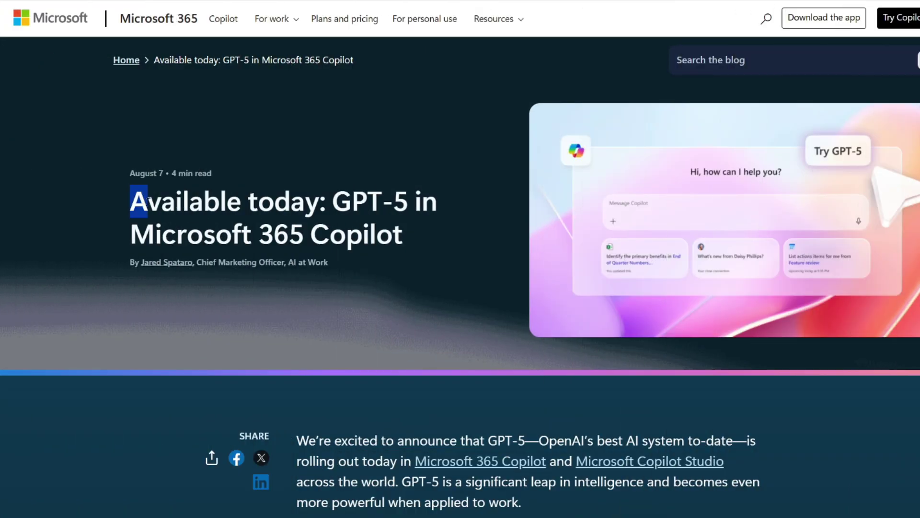
- Select the blog headline 'Available today: GPT-5 in Microsoft 365 Copilot'
left_click_drag(148, 199, 422, 201)
left_click_drag(422, 202, 402, 234)
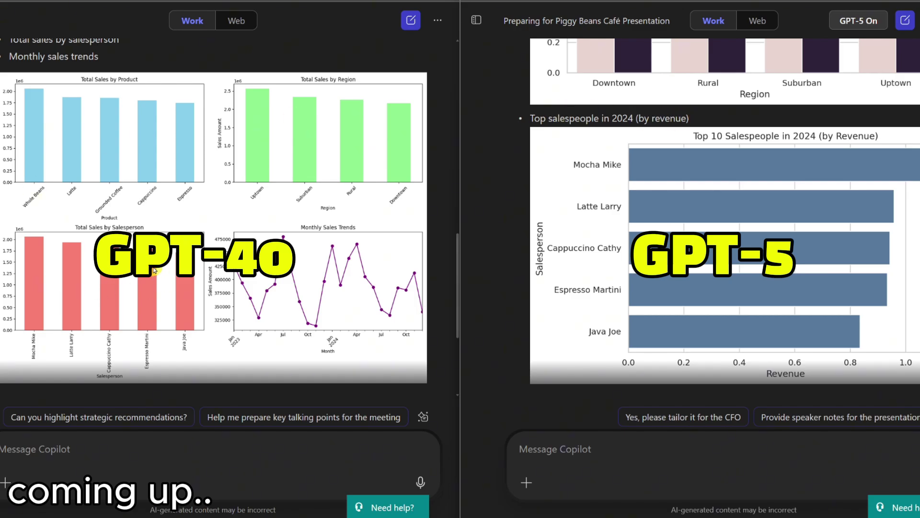
scroll(530, 191, "down", 6)
- Highlight 'Segment Performance' in the left reply and the Operational Performance bullets in the GPT-5 reply
left_click_drag(513, 120, 690, 120)
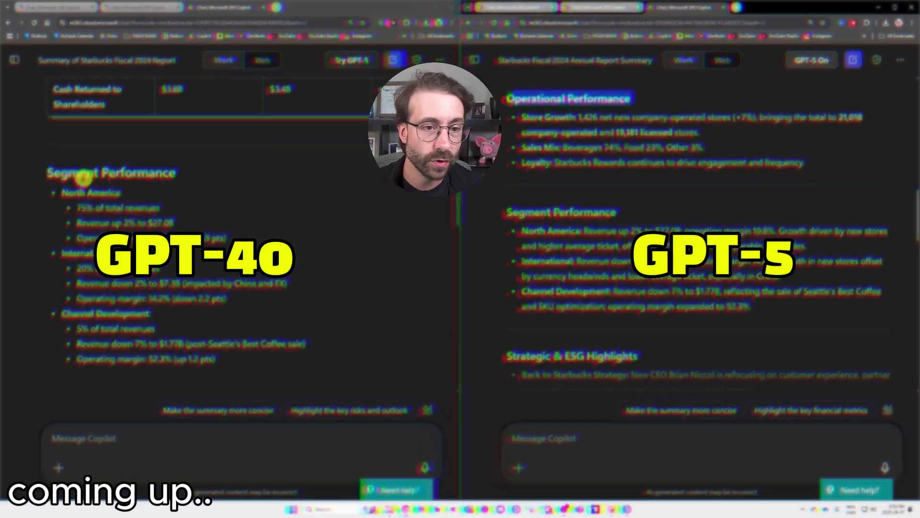
left_click_drag(53, 136, 212, 139)
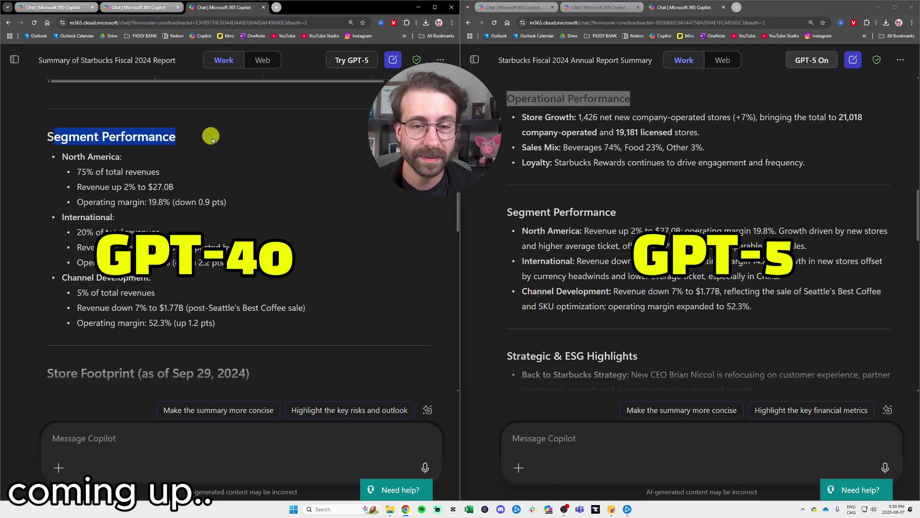
left_click_drag(520, 117, 814, 166)
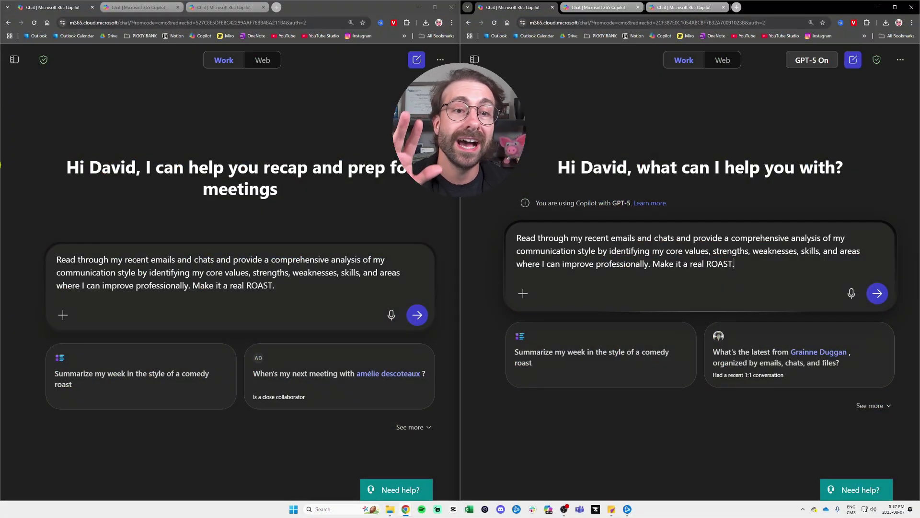
- Highlight the first chat's greeting and the 'Using Copilot with GPT-5' note, then focus the GPT-5 prompt
left_click_drag(60, 164, 281, 190)
left_click(283, 190)
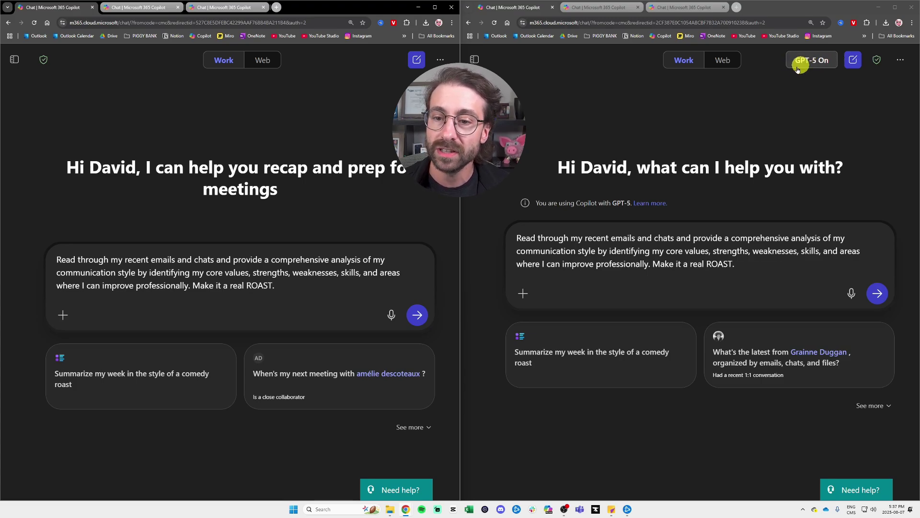
left_click_drag(536, 203, 629, 204)
left_click(279, 280)
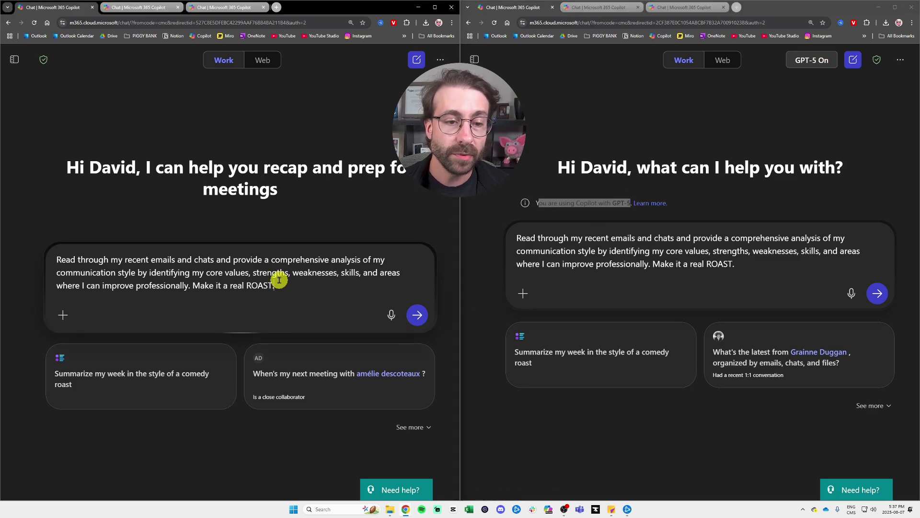
left_click(610, 251)
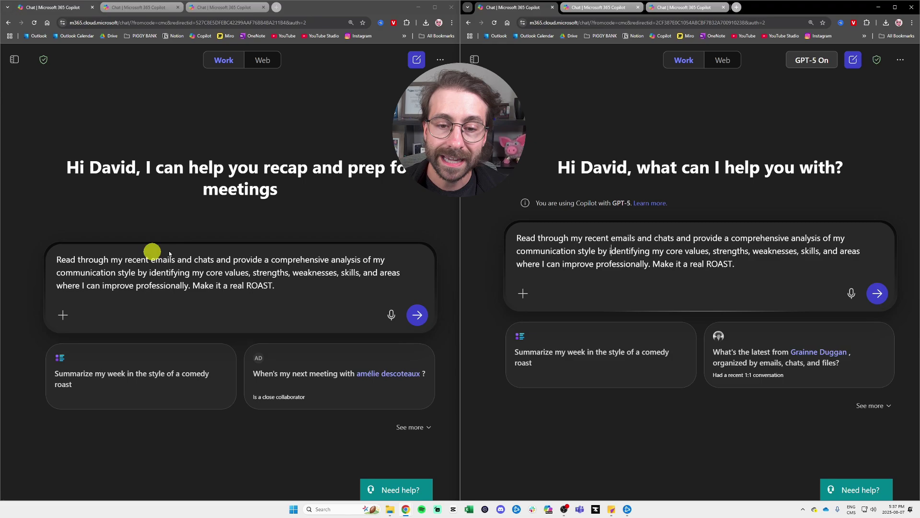
- Send the roast prompt in both chats and highlight the sent prompt while replies generate
left_click(417, 314)
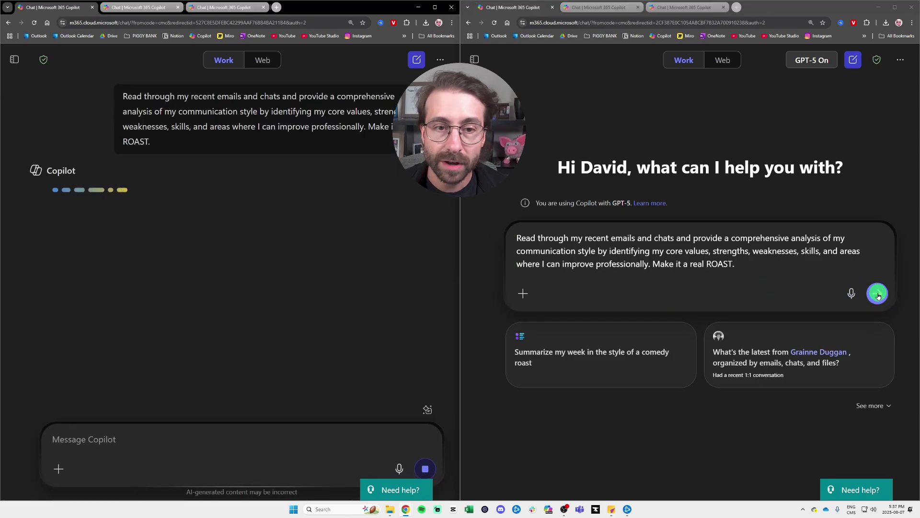
left_click(878, 295)
left_click_drag(123, 95, 253, 127)
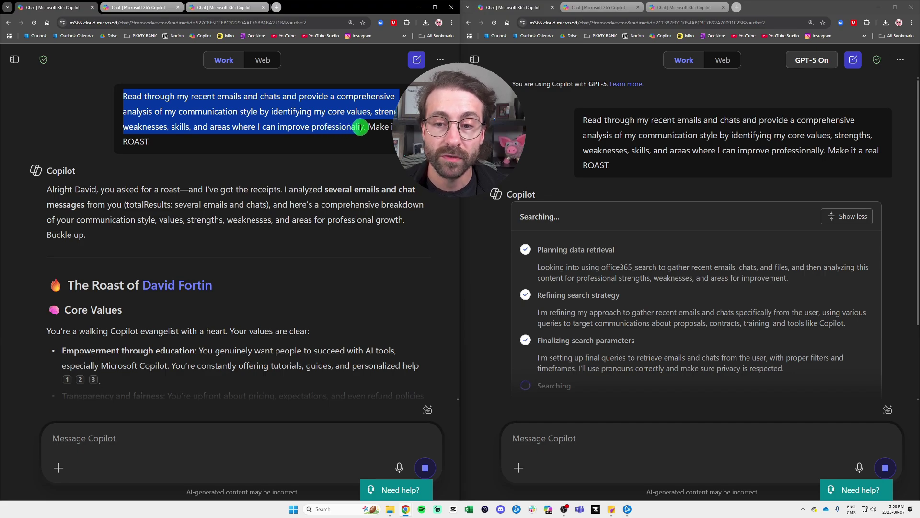
left_click_drag(375, 127, 271, 138)
left_click_drag(156, 141, 211, 126)
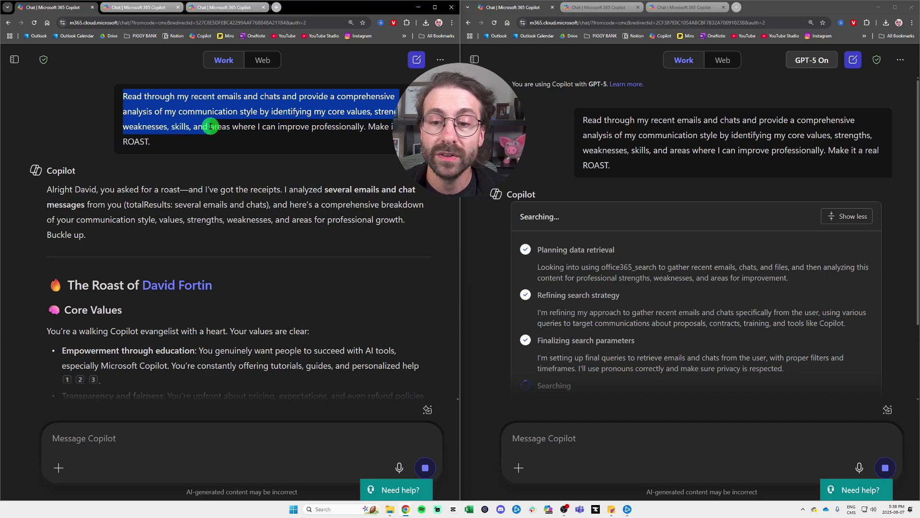
left_click(206, 112)
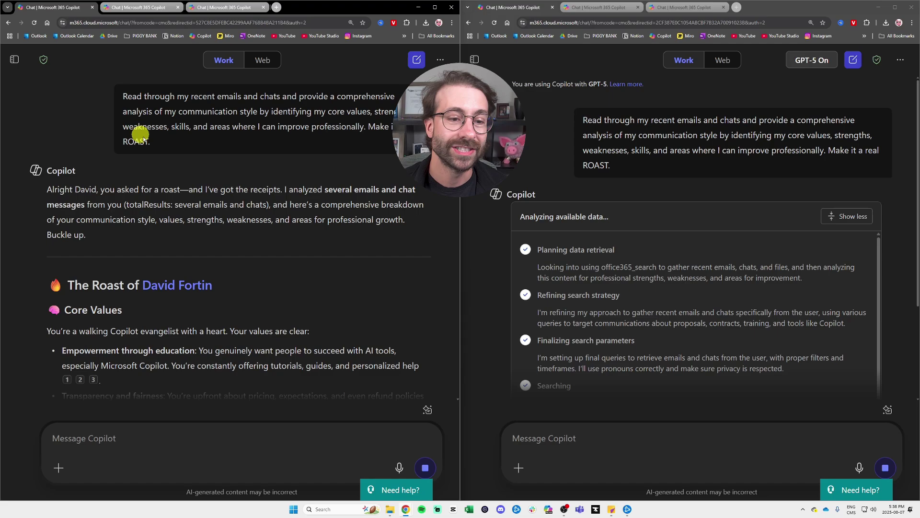
scroll(192, 124, "down", 2)
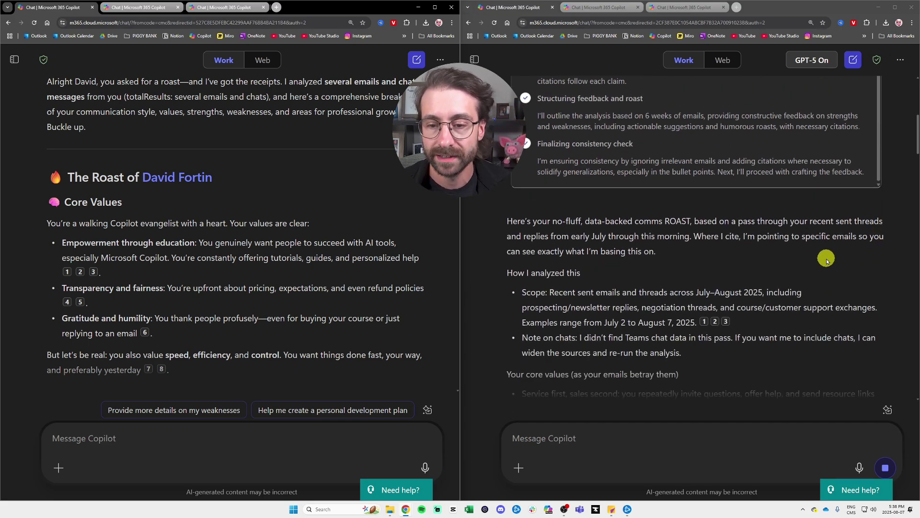
- Highlight the 'First-response to training inquiry' line and select its reply template in the GPT-5 reply
scroll(414, 211, "up", 3)
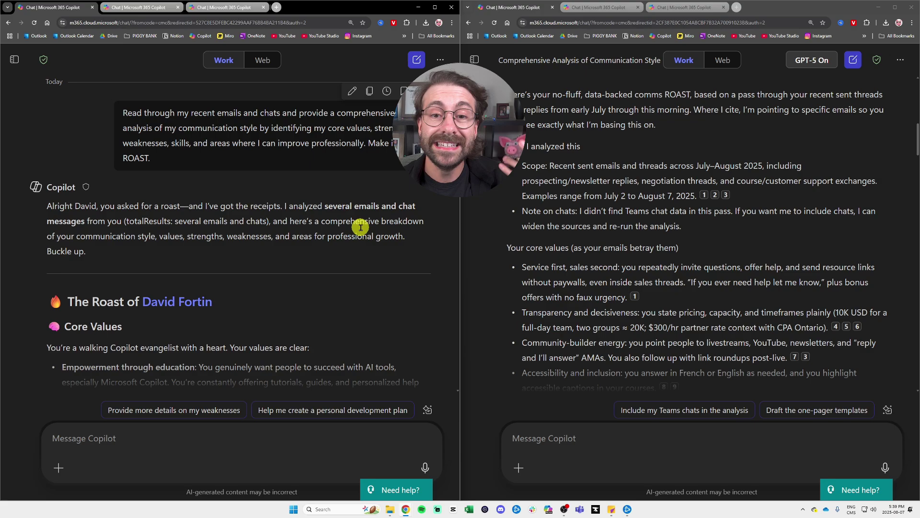
scroll(363, 225, "down", 5)
scroll(781, 184, "down", 15)
scroll(784, 187, "down", 10)
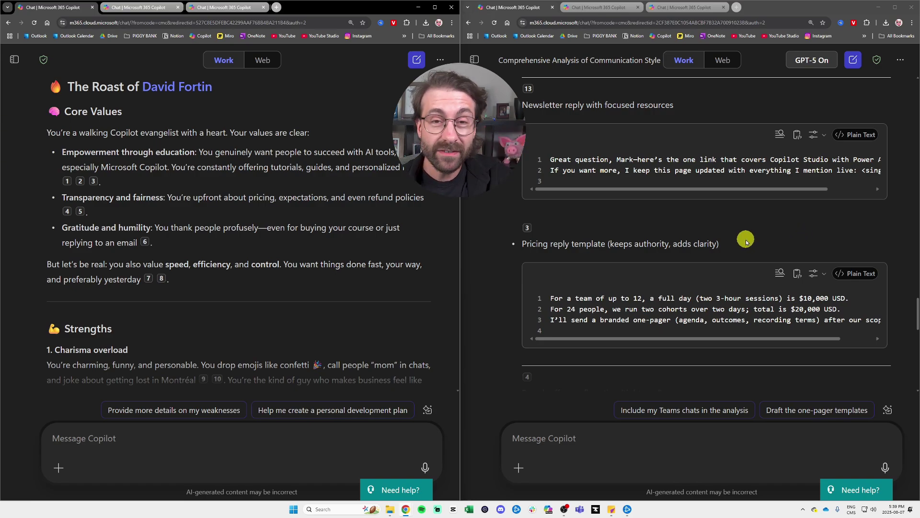
scroll(545, 211, "up", 4)
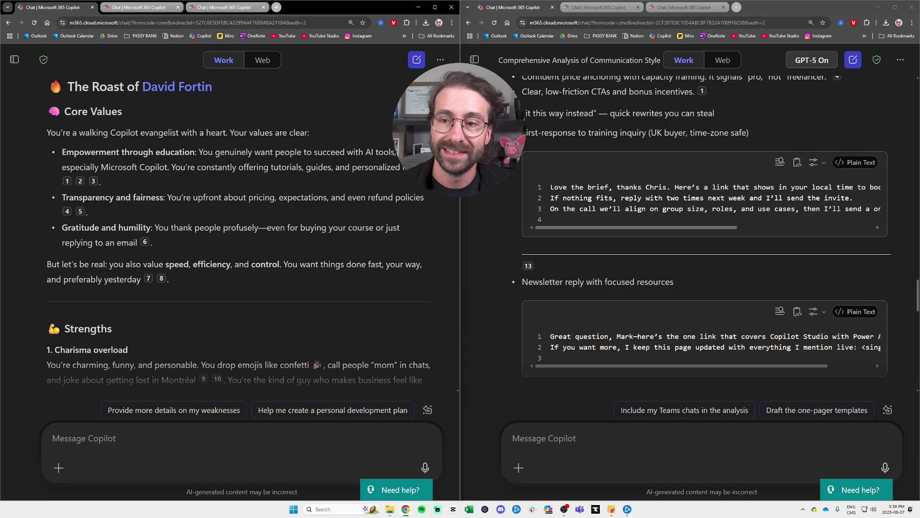
left_click_drag(606, 227, 526, 144)
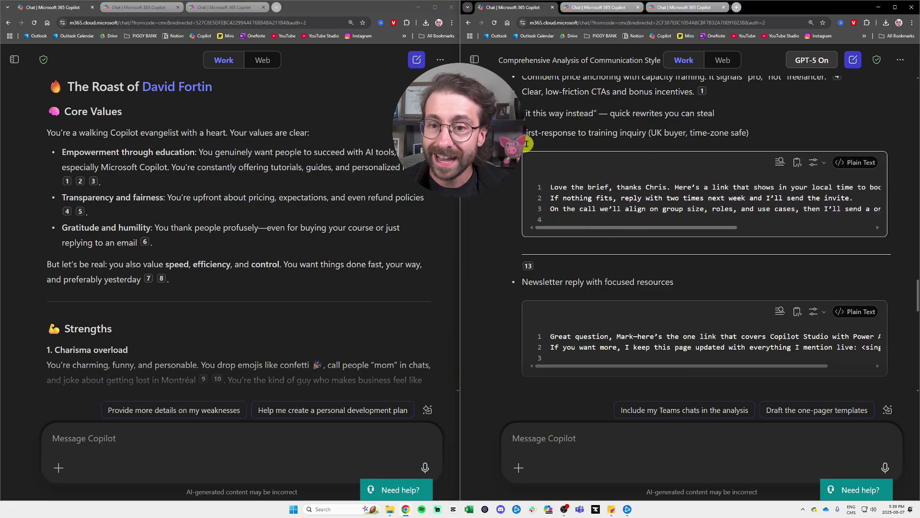
left_click_drag(651, 140, 751, 137)
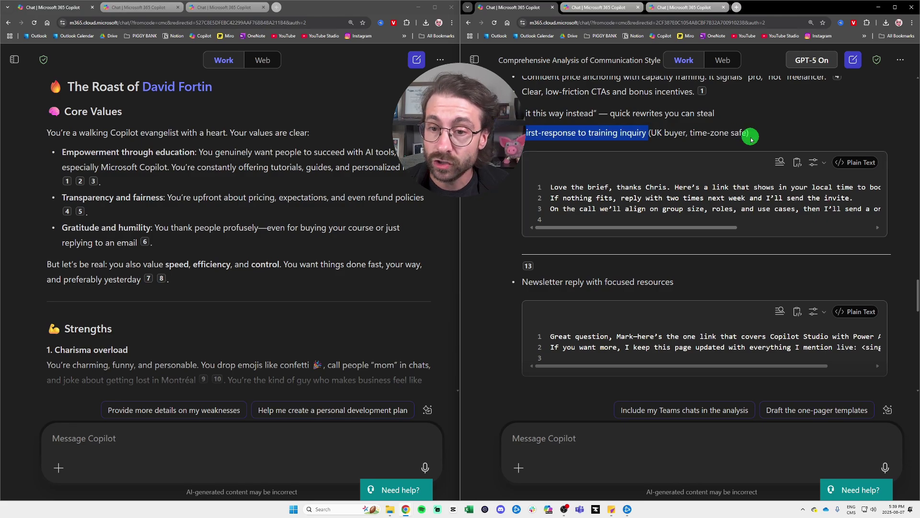
left_click(617, 204)
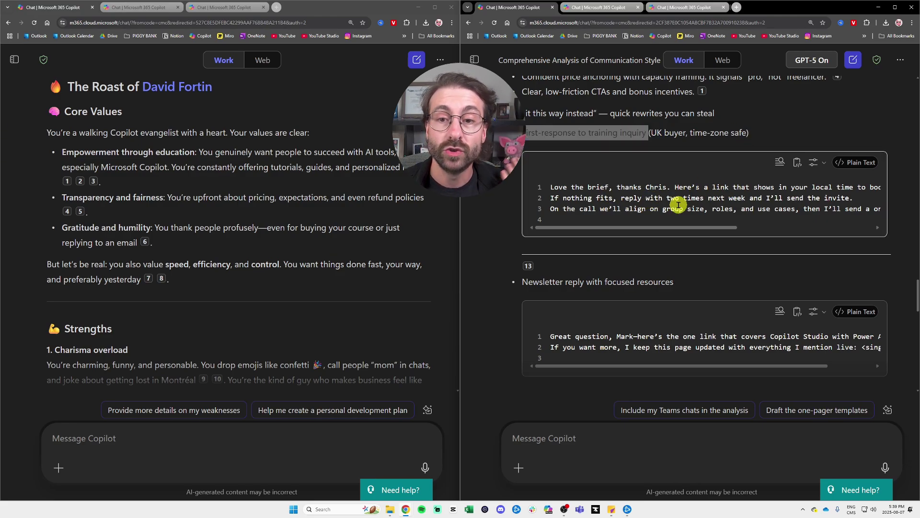
- Highlight the 'Say it this way instead' heading in the GPT-5 reply
scroll(617, 195, "up", 3)
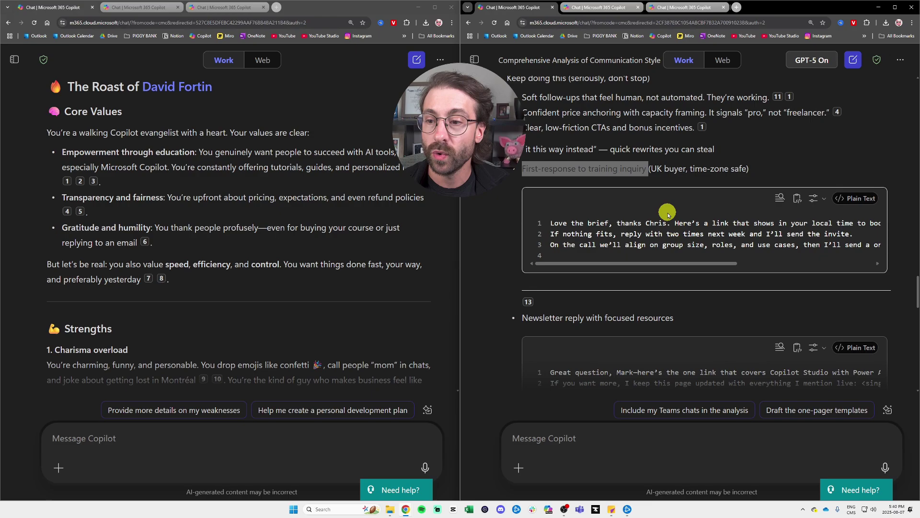
left_click_drag(508, 221, 708, 221)
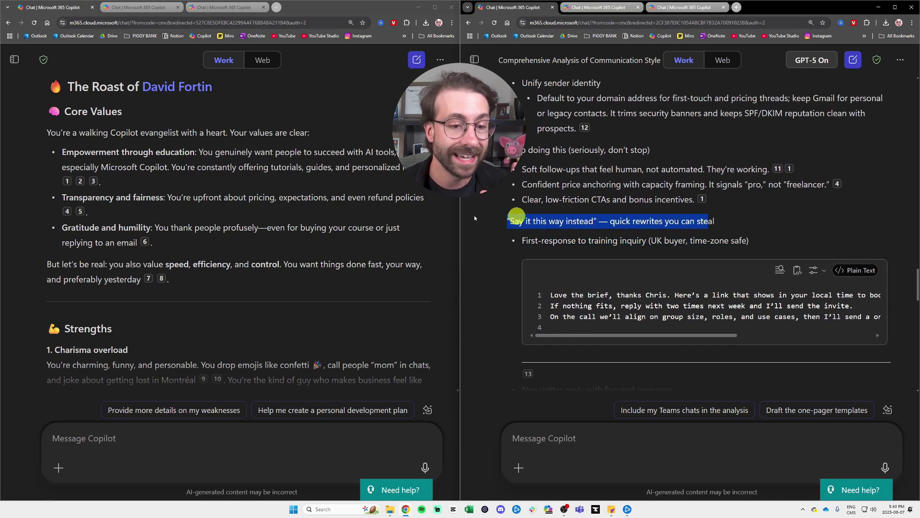
scroll(283, 208, "down", 5)
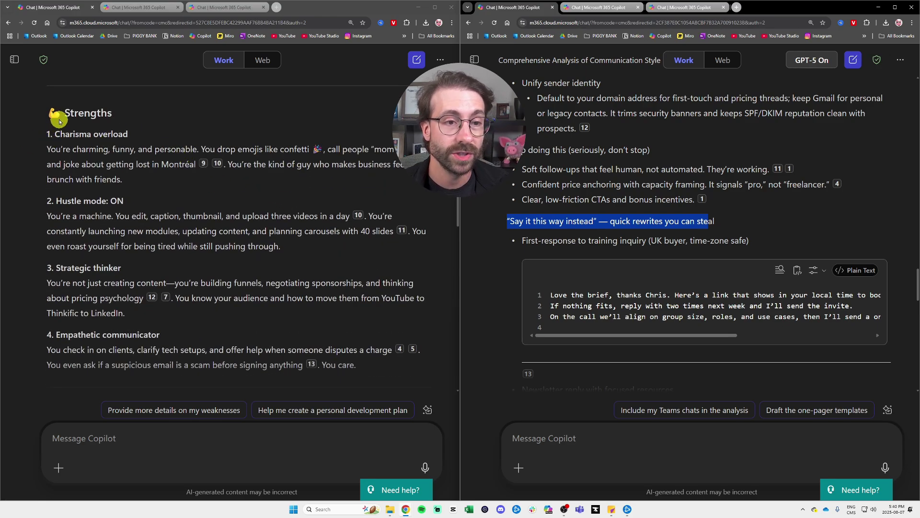
left_click(59, 121)
scroll(106, 120, "down", 4)
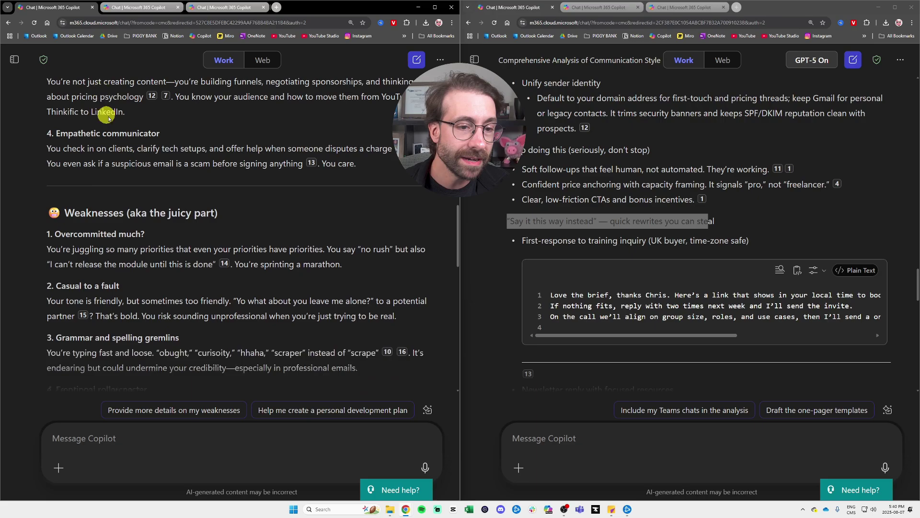
scroll(108, 115, "down", 10)
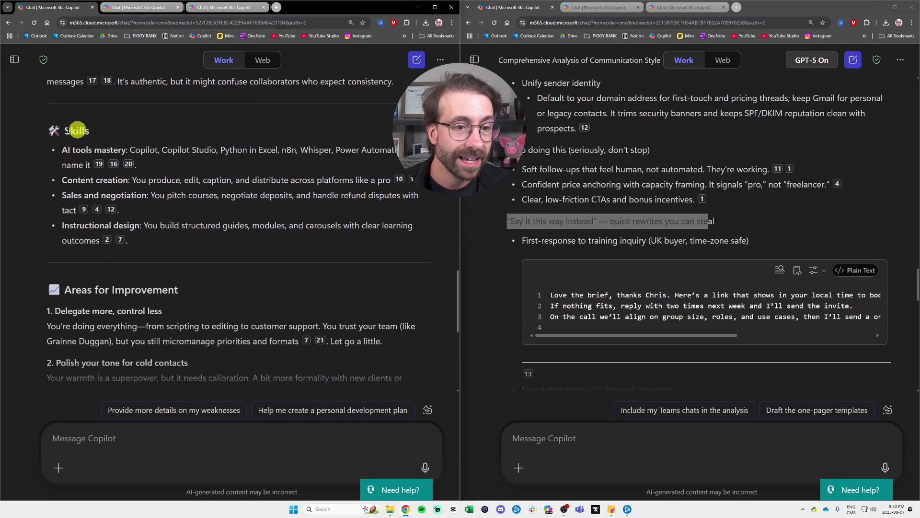
scroll(125, 133, "down", 3)
scroll(206, 144, "down", 3)
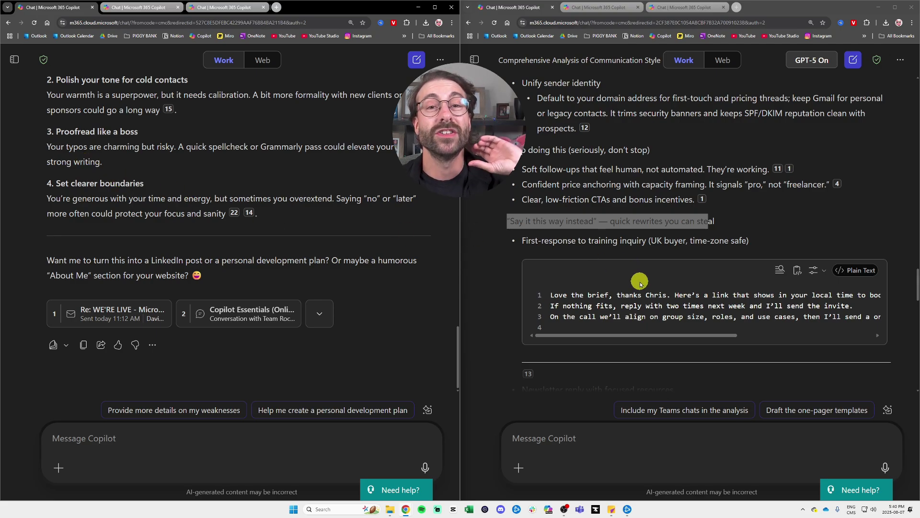
scroll(689, 248, "up", 15)
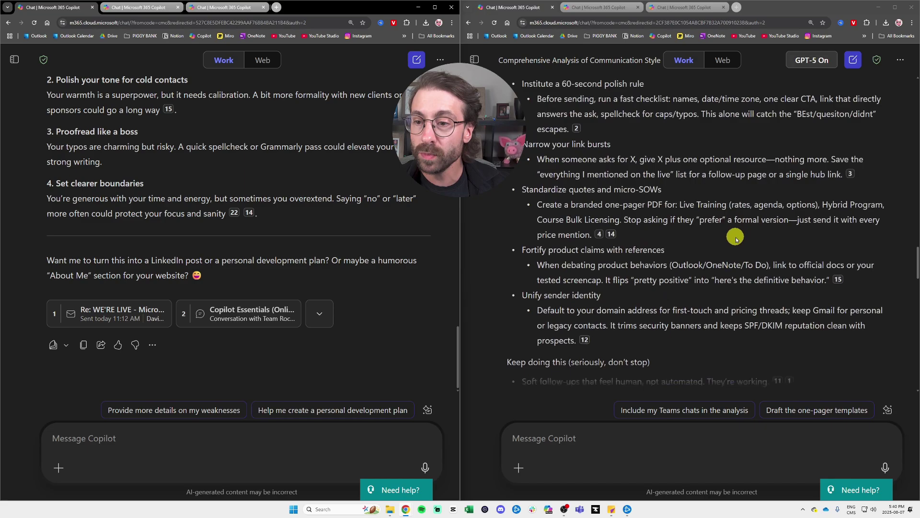
scroll(687, 224, "up", 15)
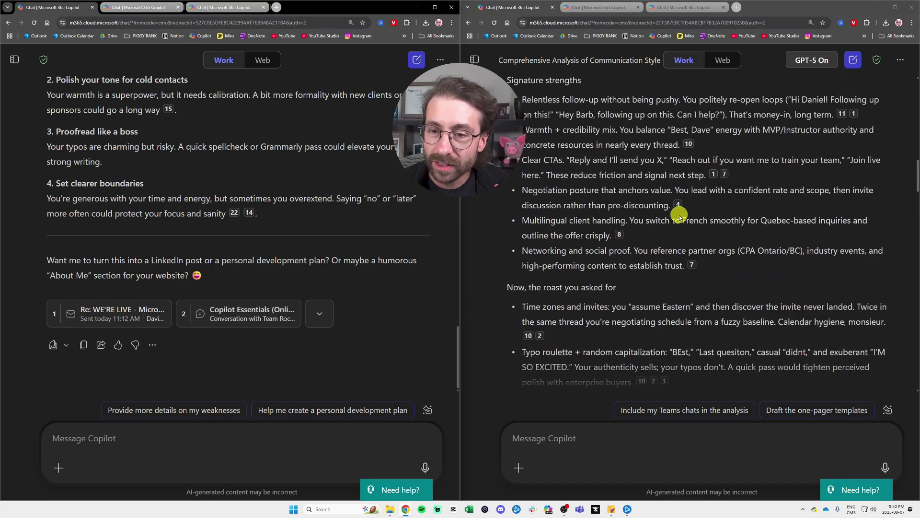
scroll(678, 232, "down", 10)
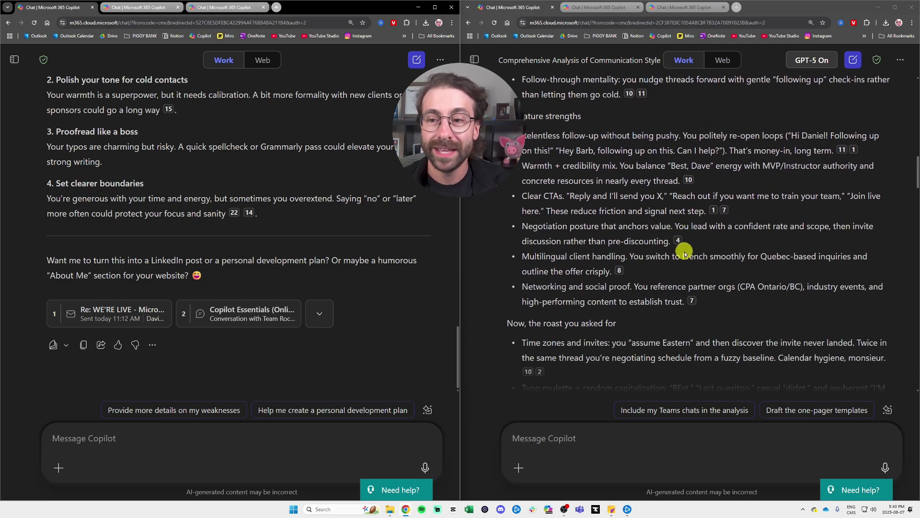
scroll(682, 249, "down", 5)
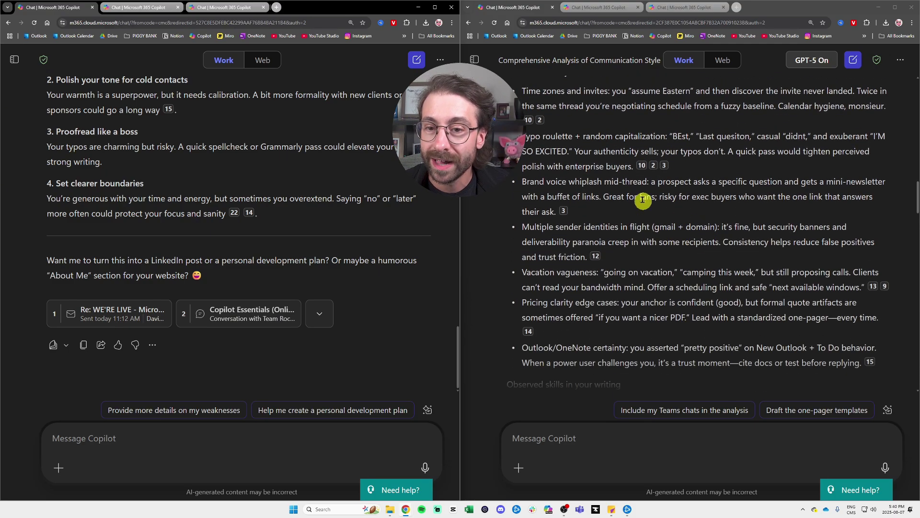
left_click_drag(523, 137, 649, 135)
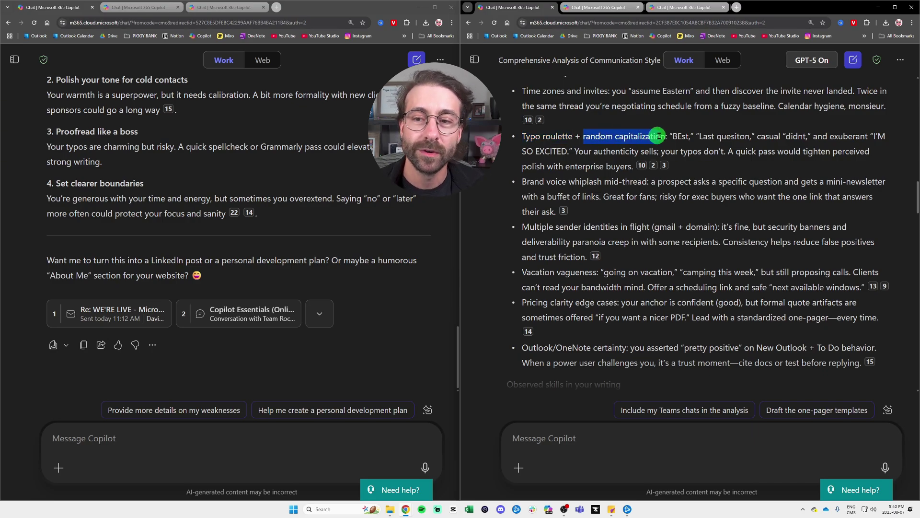
scroll(258, 231, "up", 10)
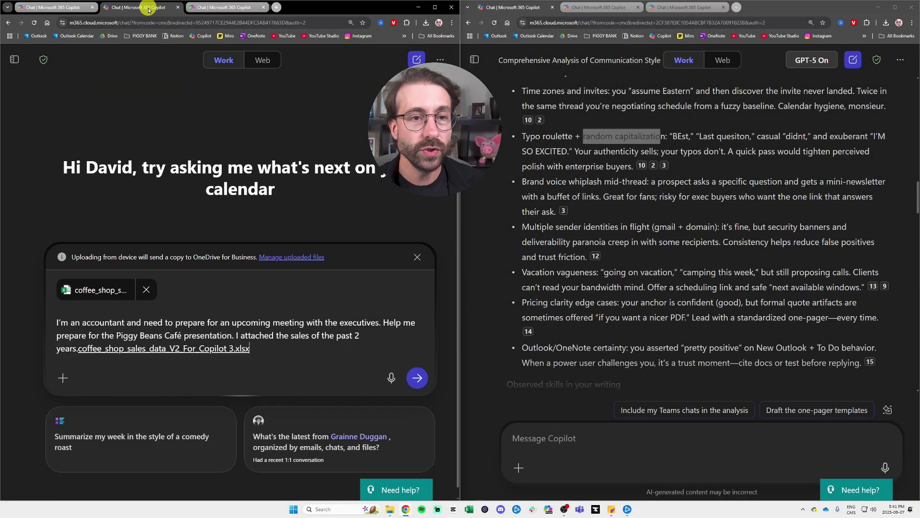
- Review the drafted Piggy Beans Café prompt, then send it in the GPT-4o and GPT-5 chats
left_click(599, 7)
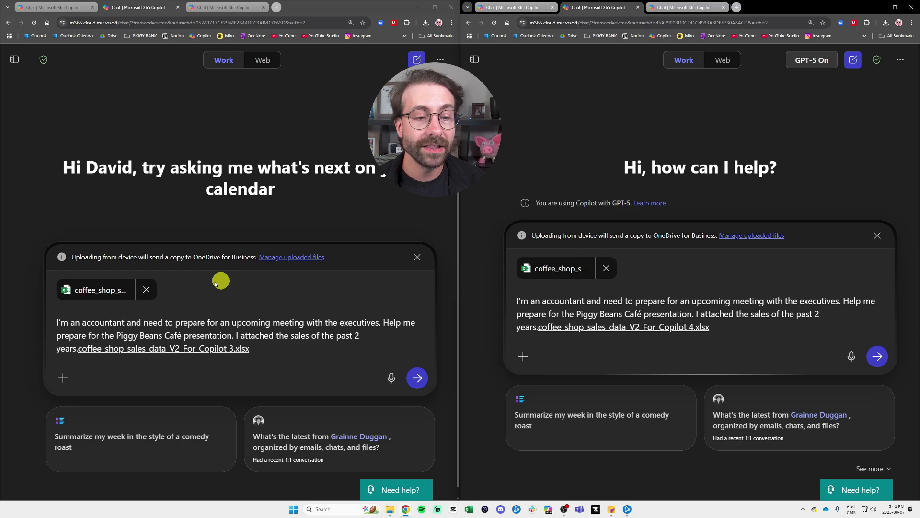
left_click_drag(57, 318, 72, 346)
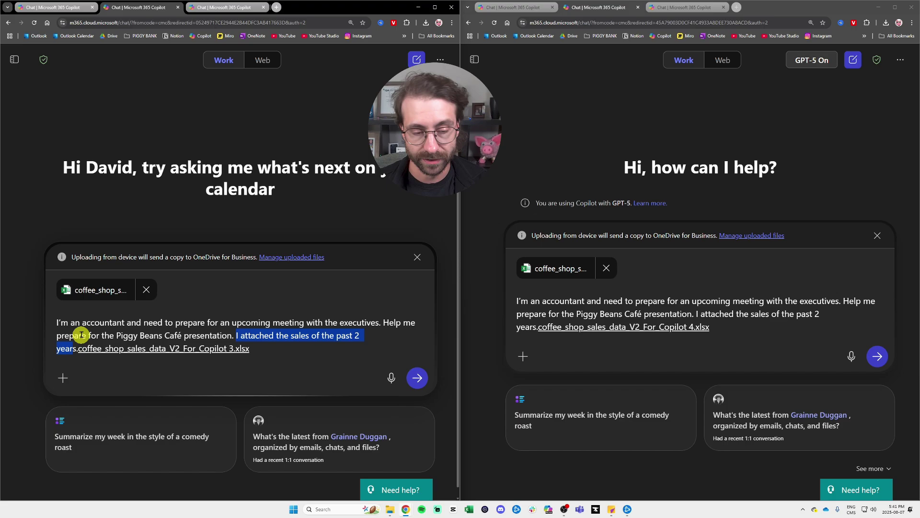
left_click(82, 330)
left_click(417, 378)
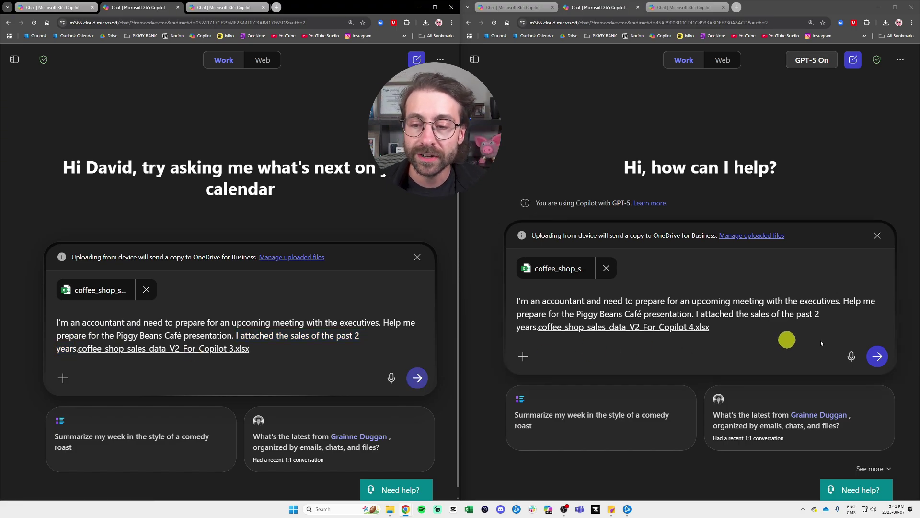
left_click(877, 356)
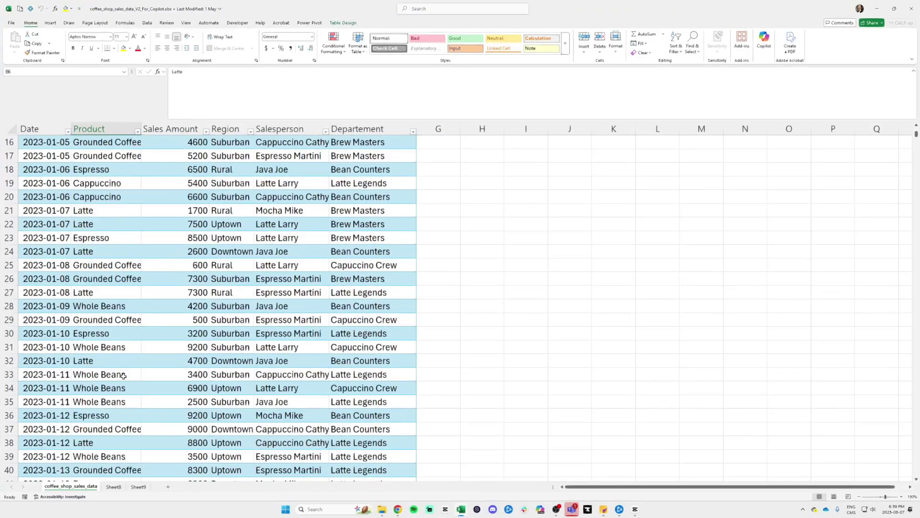
- Jump from a Date cell to the last data row, 1795, dated 2024-12-31
scroll(128, 375, "down", 17)
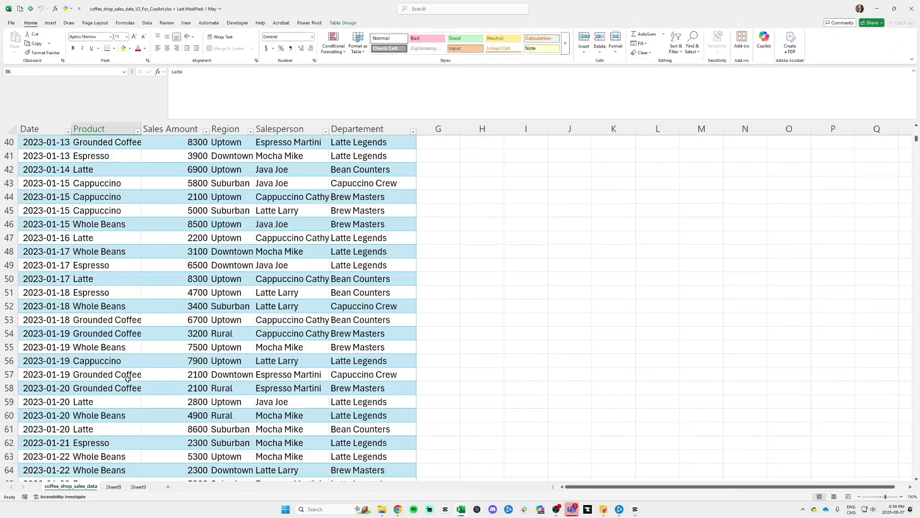
scroll(127, 375, "down", 17)
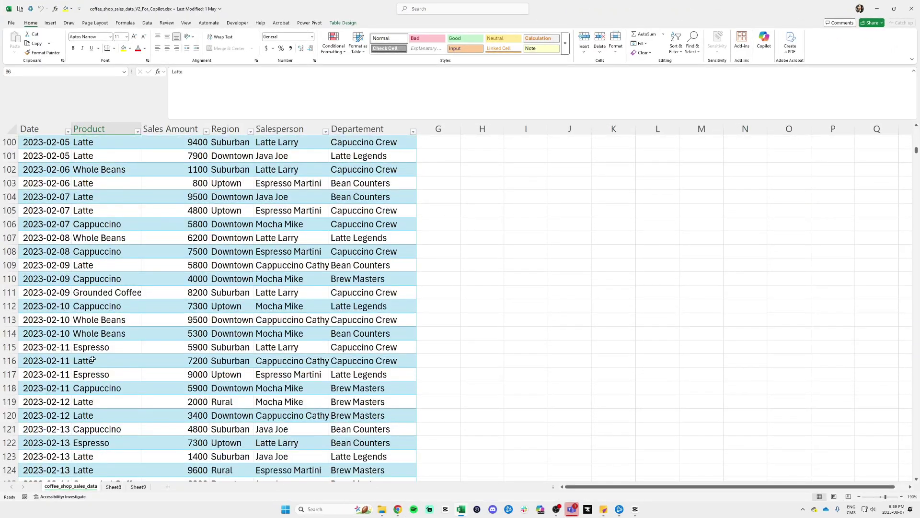
left_click(48, 344)
key("ctrl+Down")
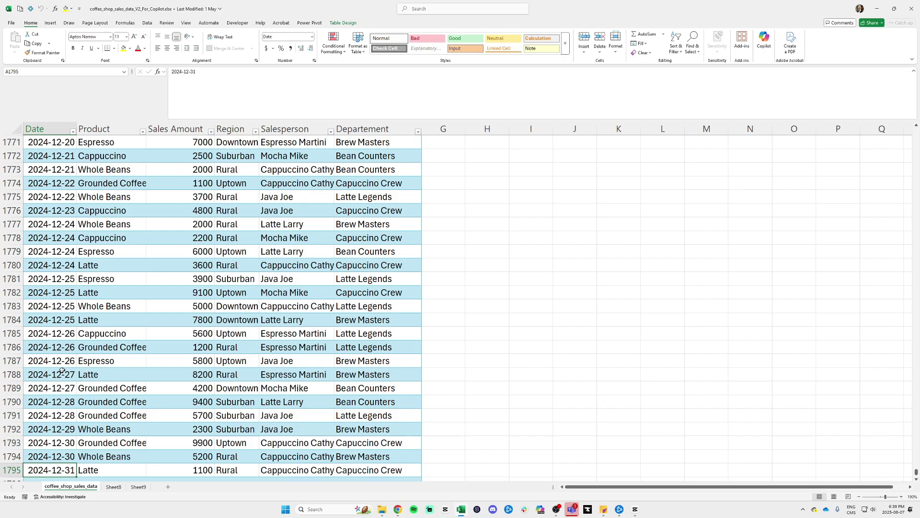
scroll(63, 370, "down", 6)
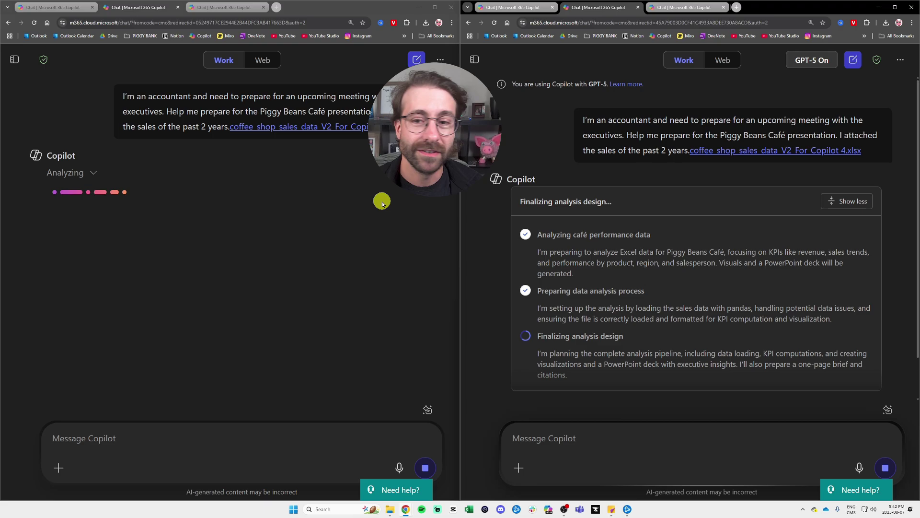
- Highlight the GPT-5 analysis status heading and its reasoning step descriptions
scroll(566, 189, "down", 1)
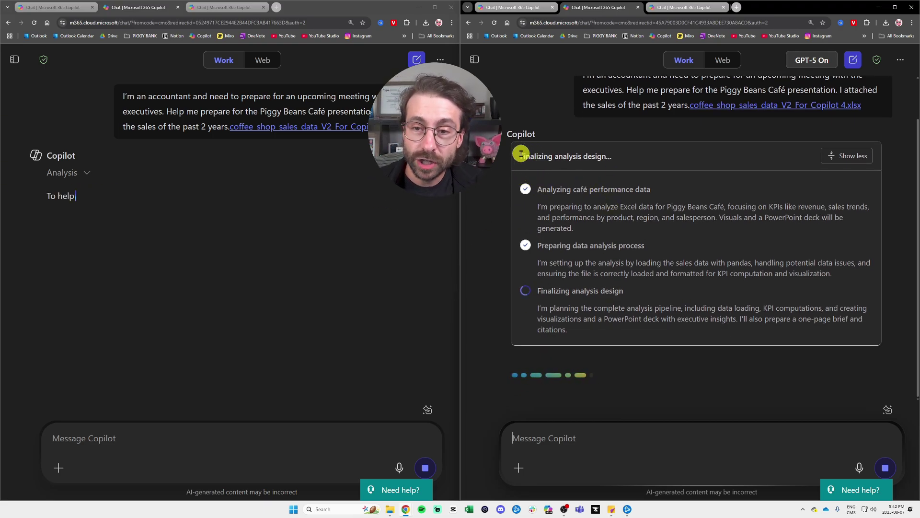
left_click_drag(519, 155, 612, 158)
left_click_drag(538, 187, 634, 304)
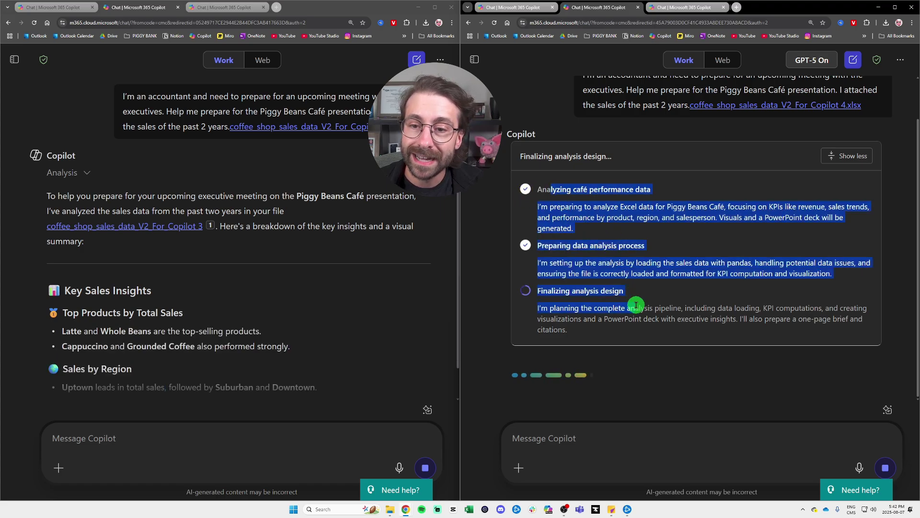
- Highlight the Top Products by Total Sales and Sales by Region headings in the left reply
scroll(293, 176, "down", 5)
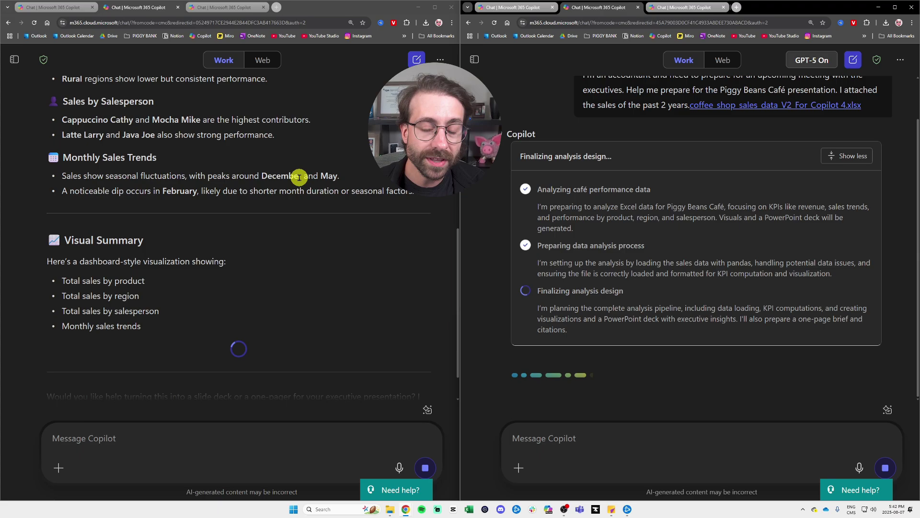
scroll(261, 204, "up", 15)
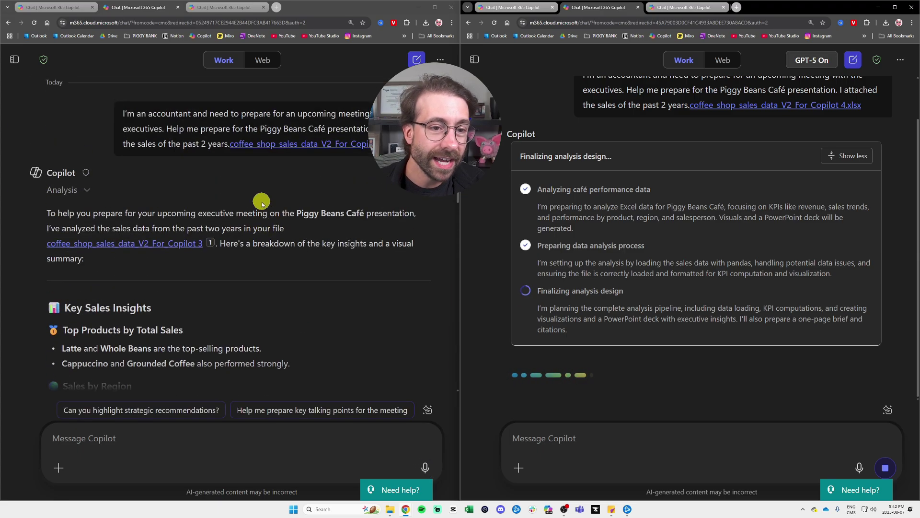
scroll(262, 205, "down", 13)
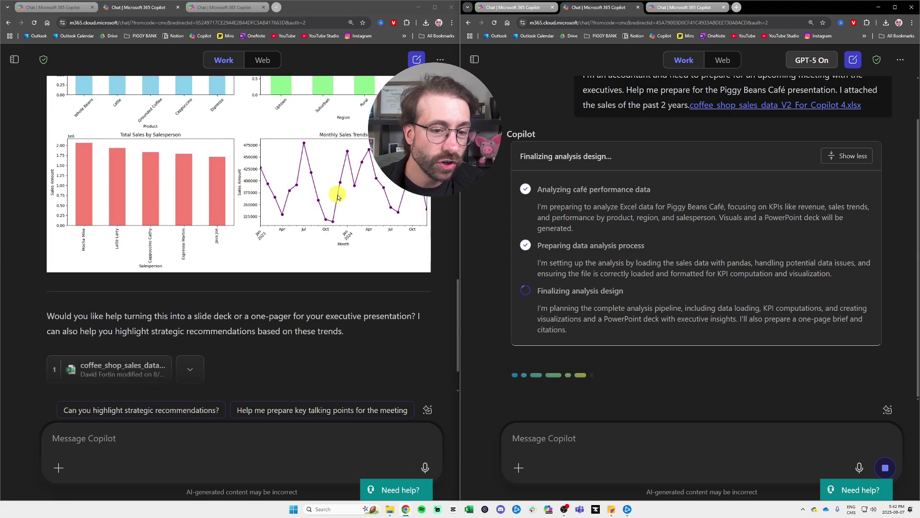
scroll(330, 196, "up", 3)
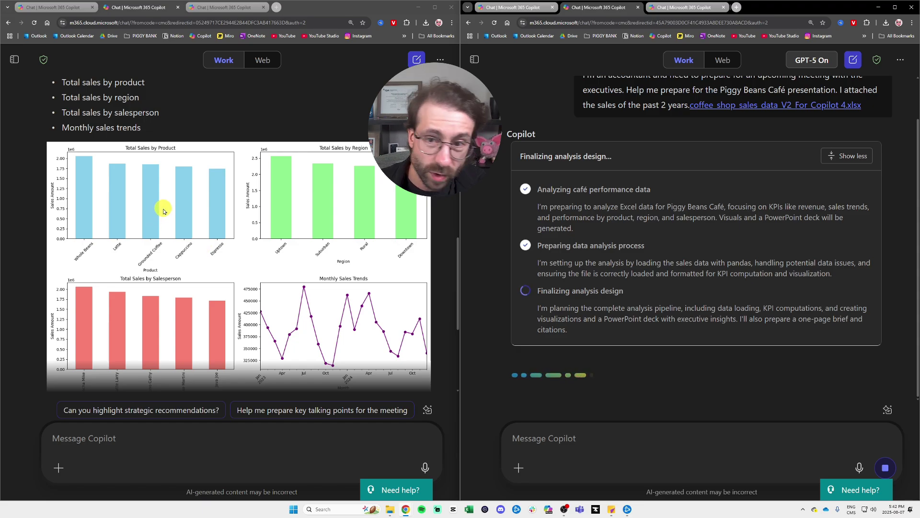
scroll(206, 201, "up", 9)
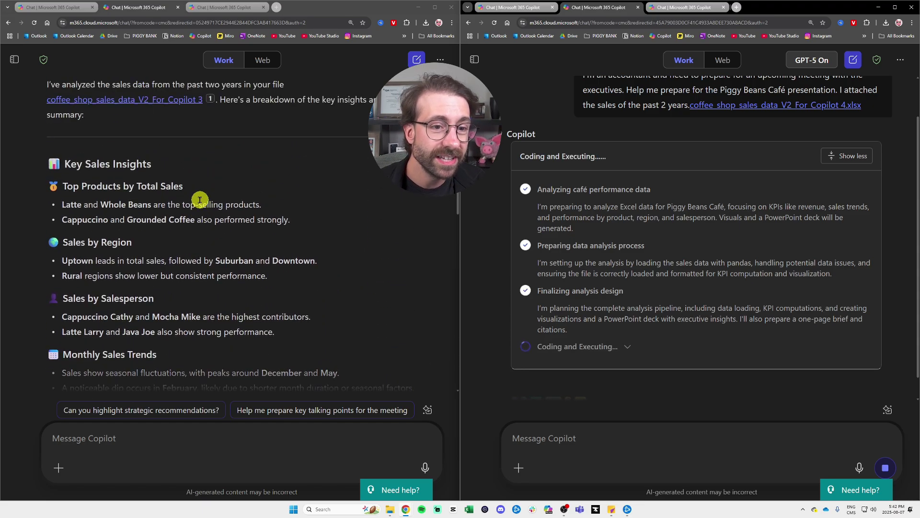
scroll(200, 200, "up", 3)
scroll(211, 205, "down", 4)
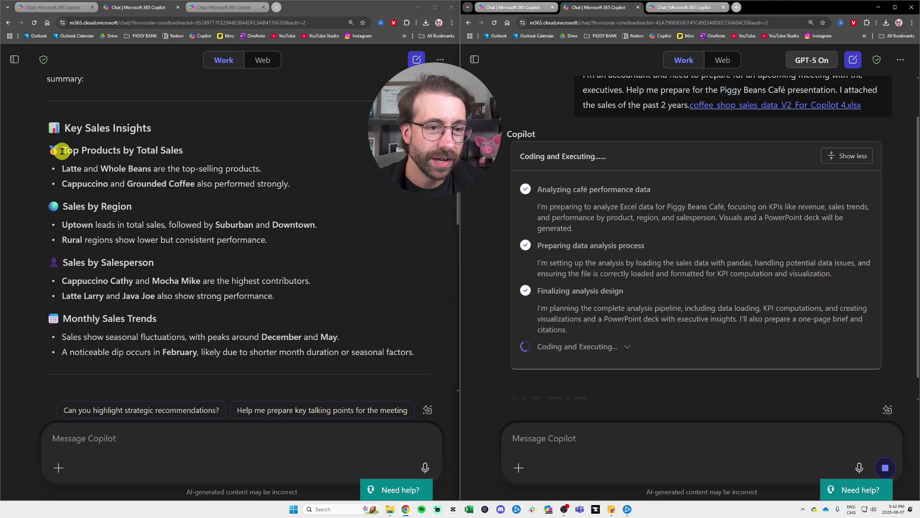
left_click_drag(63, 151, 206, 172)
left_click_drag(54, 205, 131, 207)
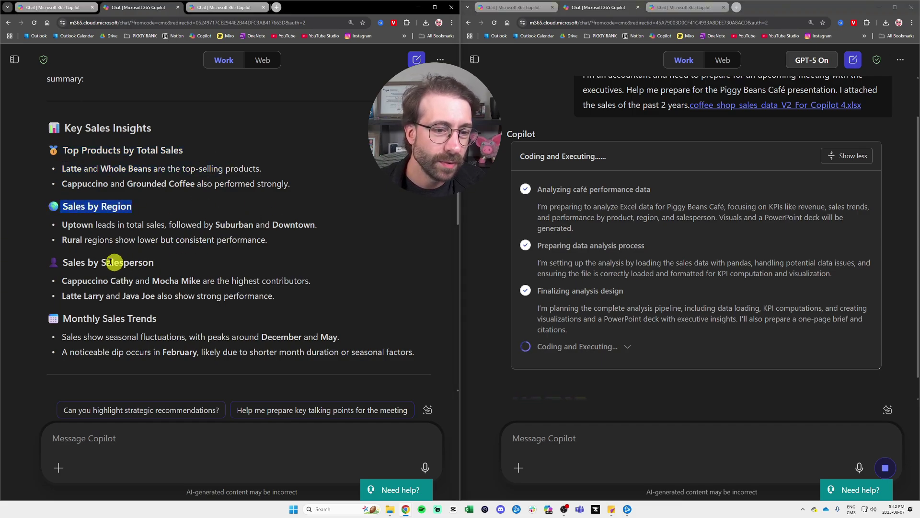
left_click_drag(54, 262, 154, 263)
- Highlight the Visual Summary introduction above the left reply's sales charts
scroll(144, 206, "down", 4)
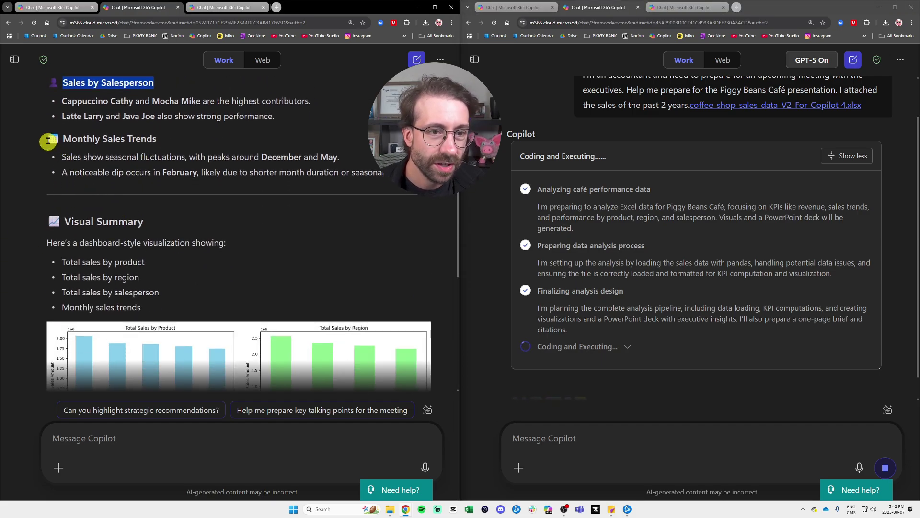
scroll(203, 157, "down", 2)
left_click_drag(48, 128, 215, 166)
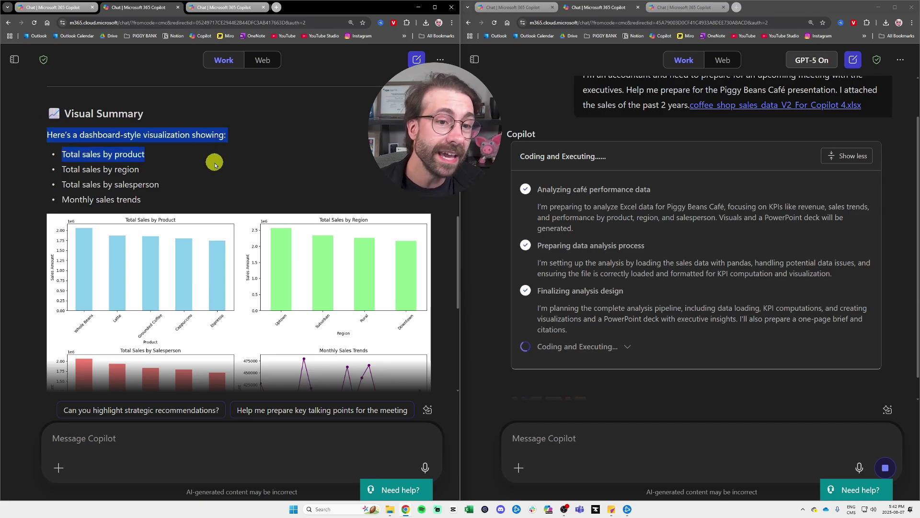
left_click(215, 165)
- Highlight GPT-5's executive summary plan, then reach its snapshot: 2024 revenue $4,746,300, YoY +3.7%
scroll(209, 159, "down", 2)
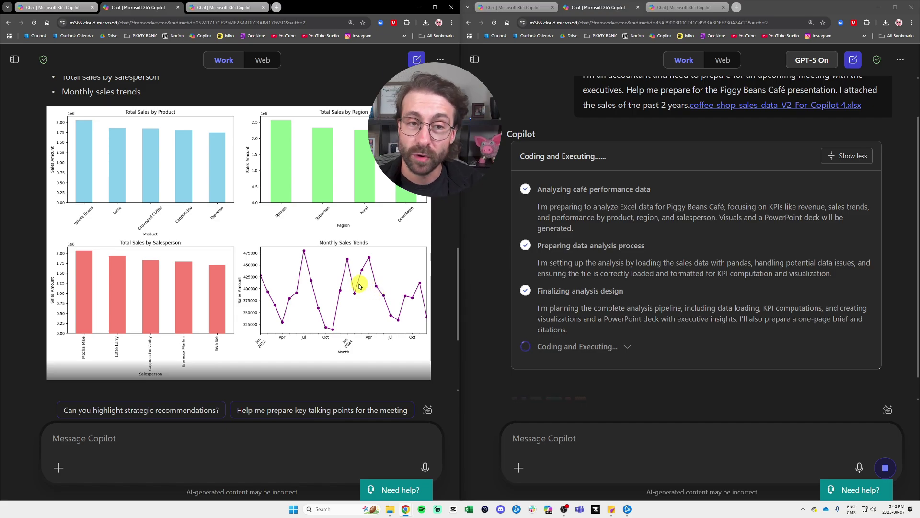
scroll(201, 238, "down", 2)
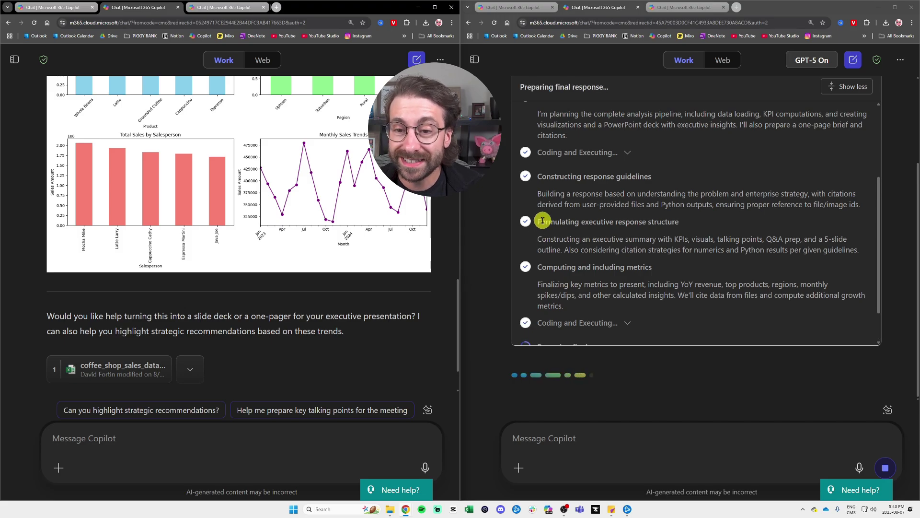
left_click_drag(537, 239, 566, 250)
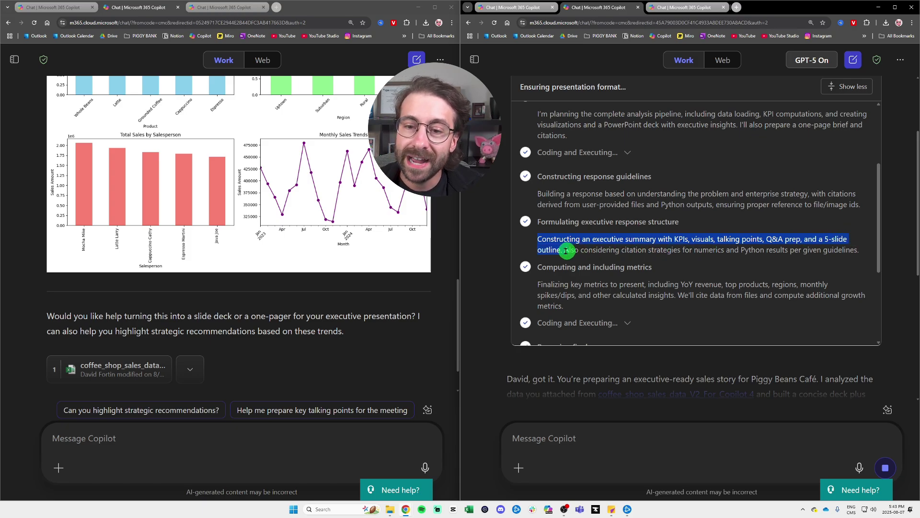
left_click(567, 246)
scroll(551, 182, "down", 3)
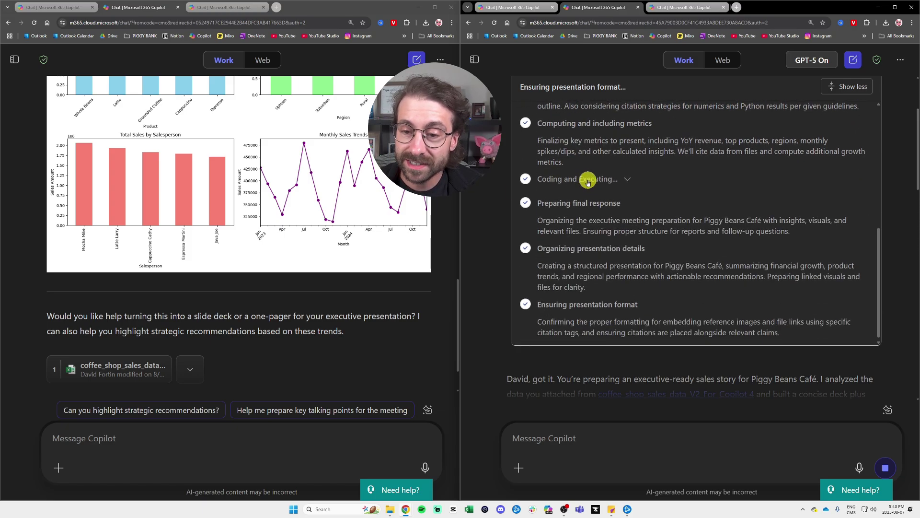
scroll(768, 190, "down", 5)
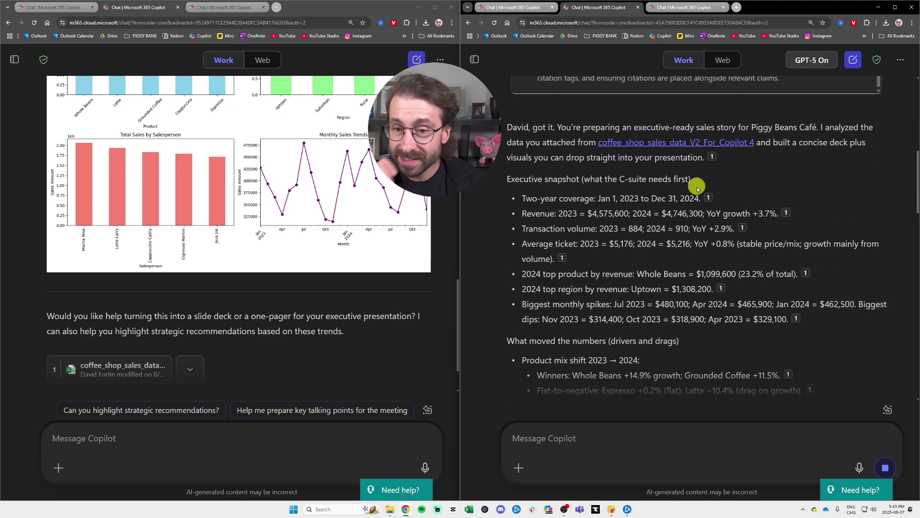
mouse_move(623, 142)
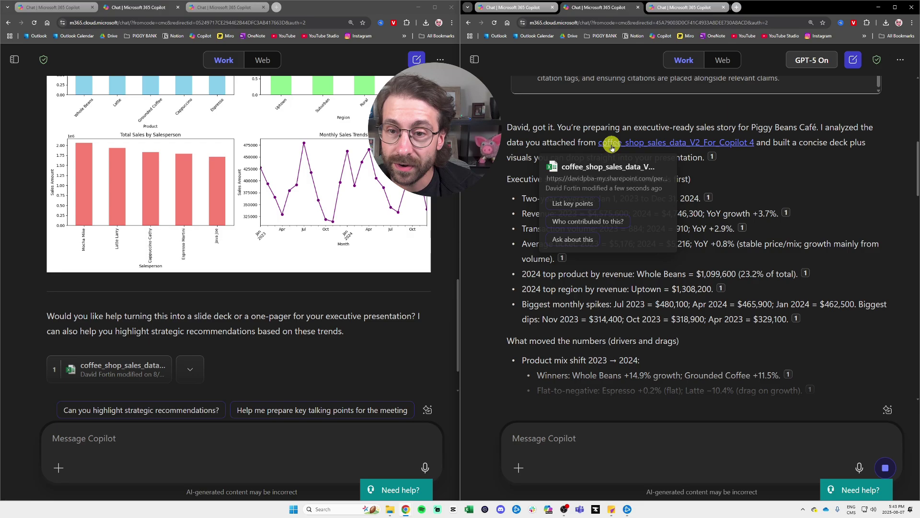
left_click_drag(504, 178, 712, 183)
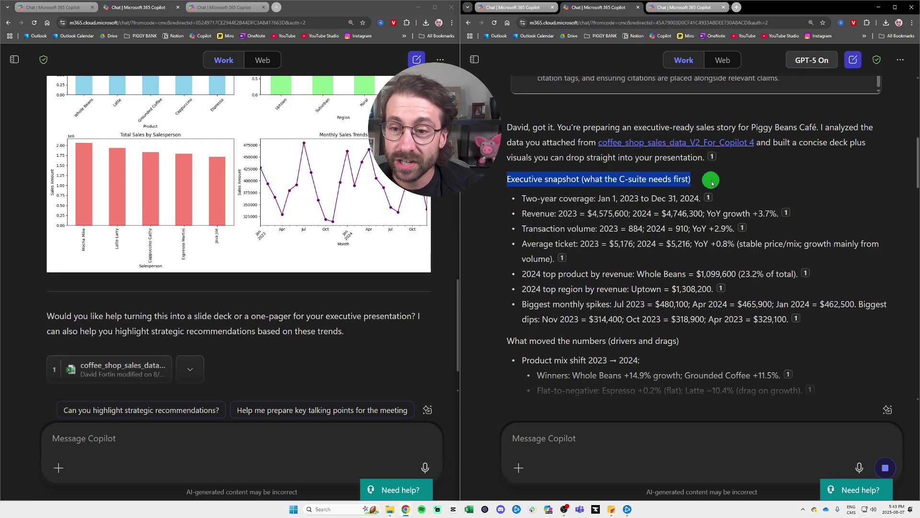
scroll(206, 215, "up", 15)
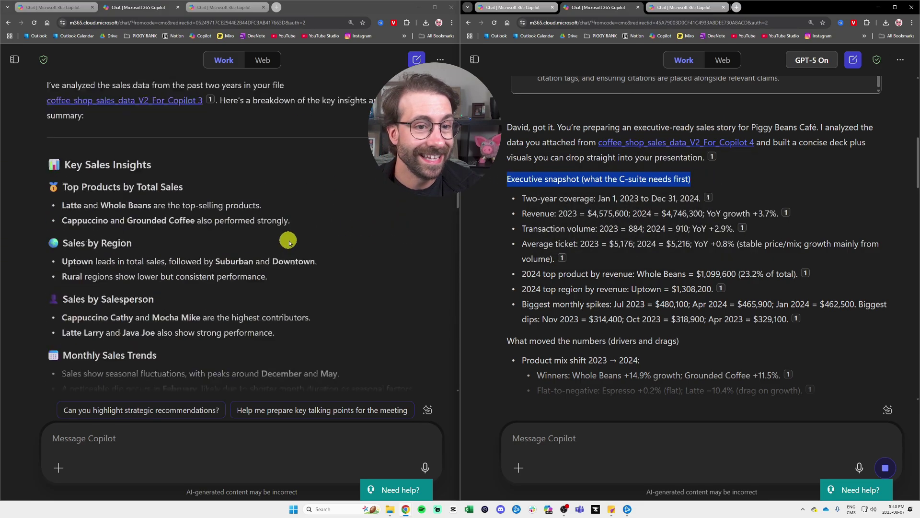
scroll(249, 163, "down", 3)
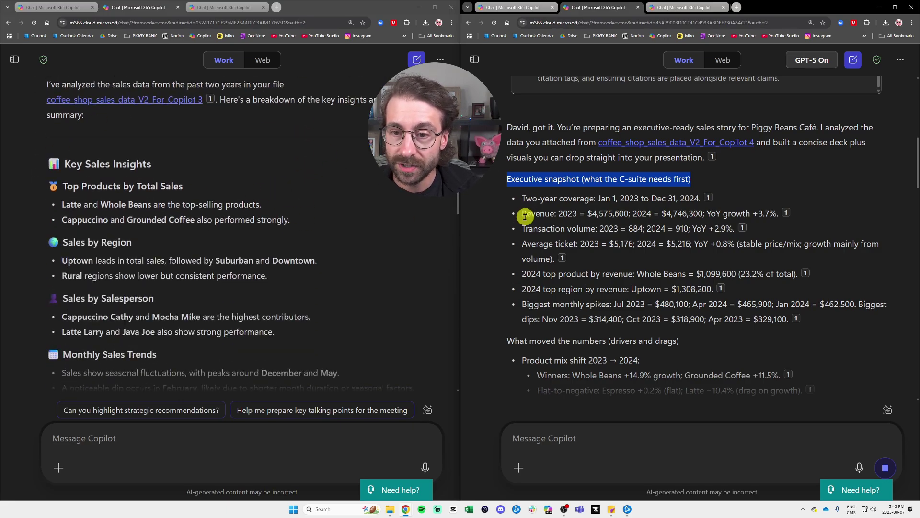
left_click_drag(635, 213, 773, 213)
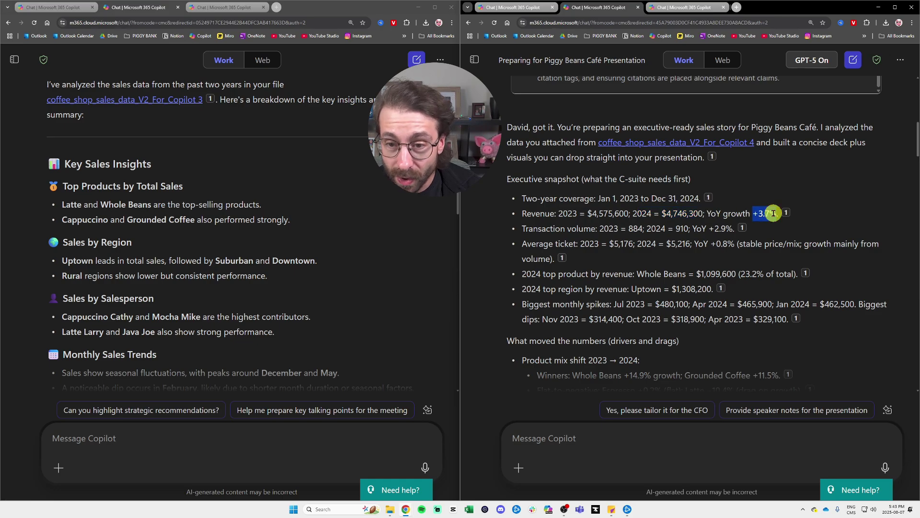
left_click(652, 226)
left_click_drag(599, 229, 649, 228)
left_click(641, 229)
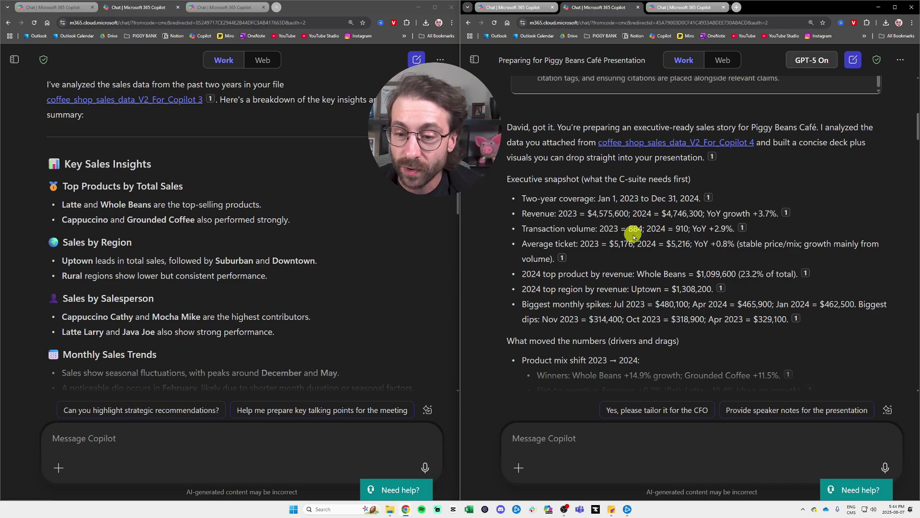
scroll(633, 236, "down", 2)
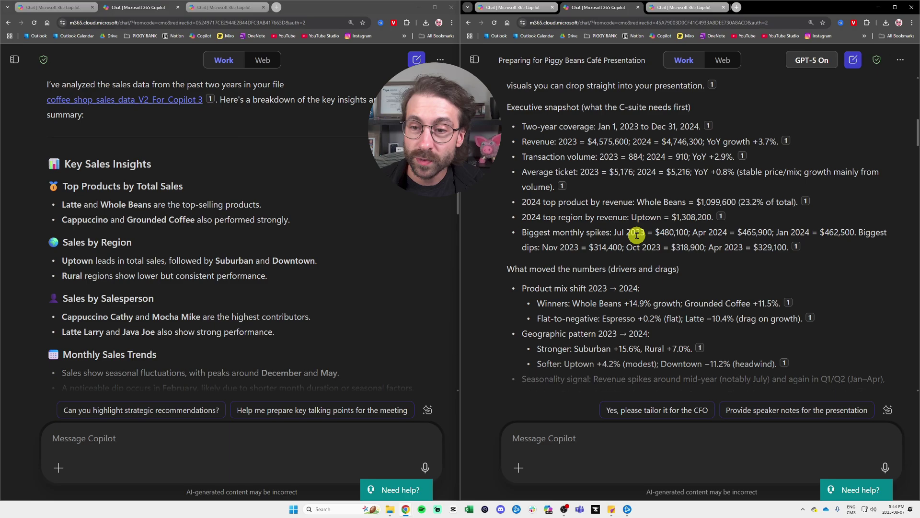
scroll(636, 234, "down", 3)
scroll(639, 233, "down", 3)
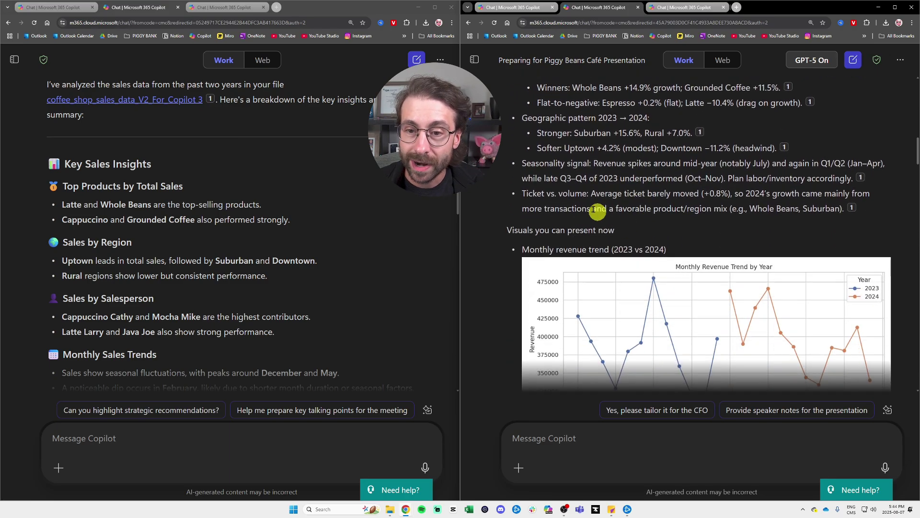
left_click_drag(524, 162, 591, 164)
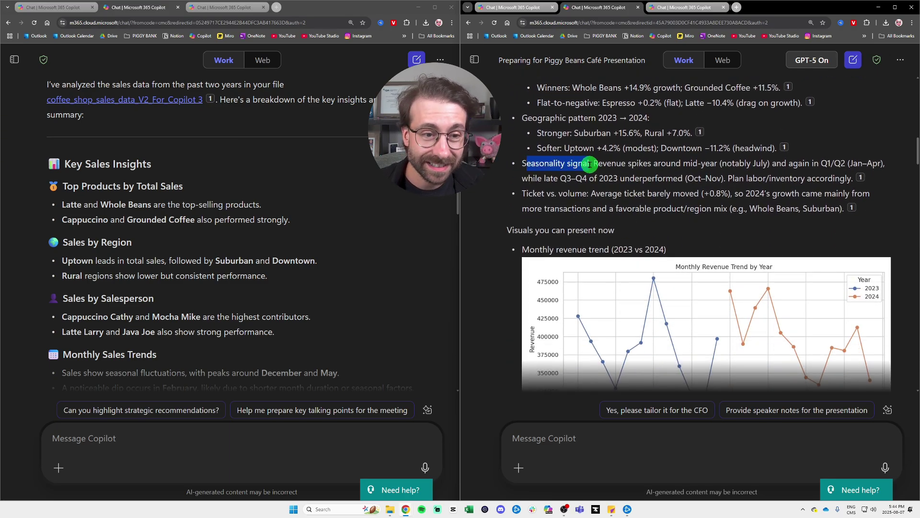
left_click(592, 164)
scroll(213, 197, "down", 7)
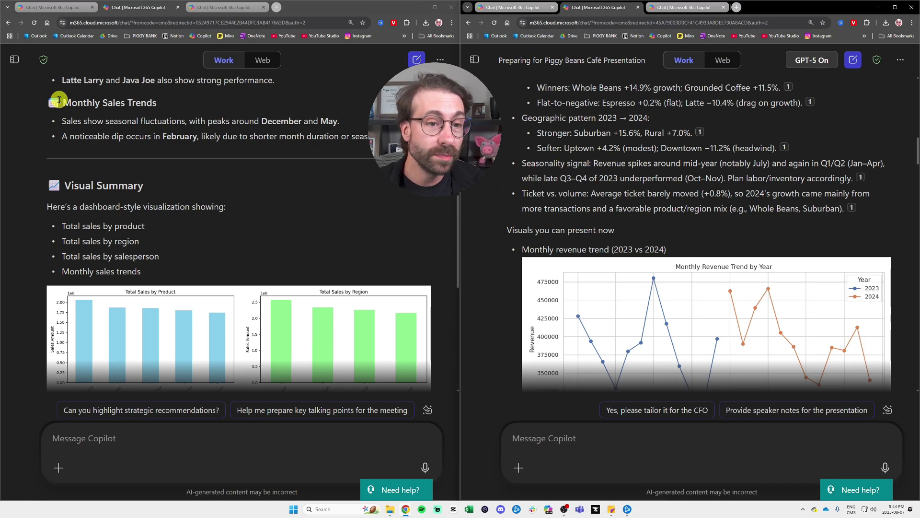
left_click_drag(59, 100, 159, 102)
left_click_drag(61, 121, 367, 129)
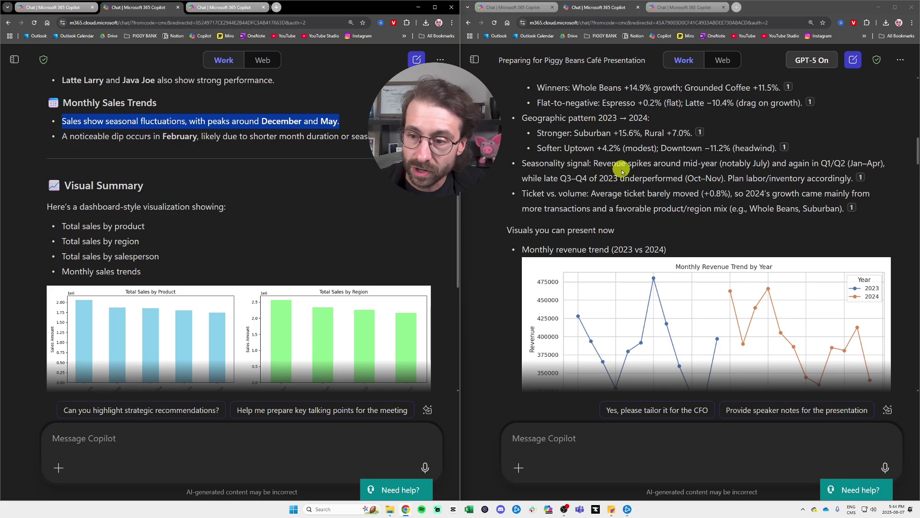
- Scroll the GPT-5 answer down, highlighting its 'Visuals you can present' heading
scroll(523, 163, "down", 3)
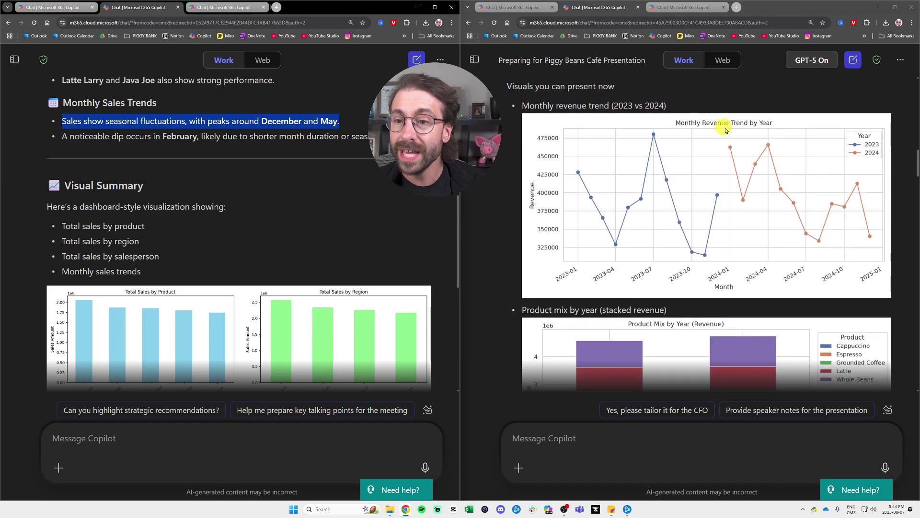
left_click_drag(515, 87, 643, 94)
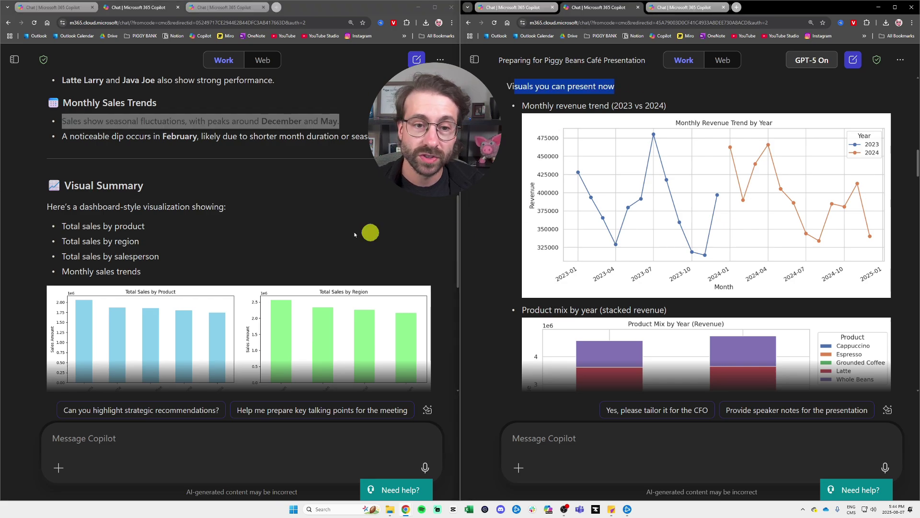
scroll(354, 235, "down", 4)
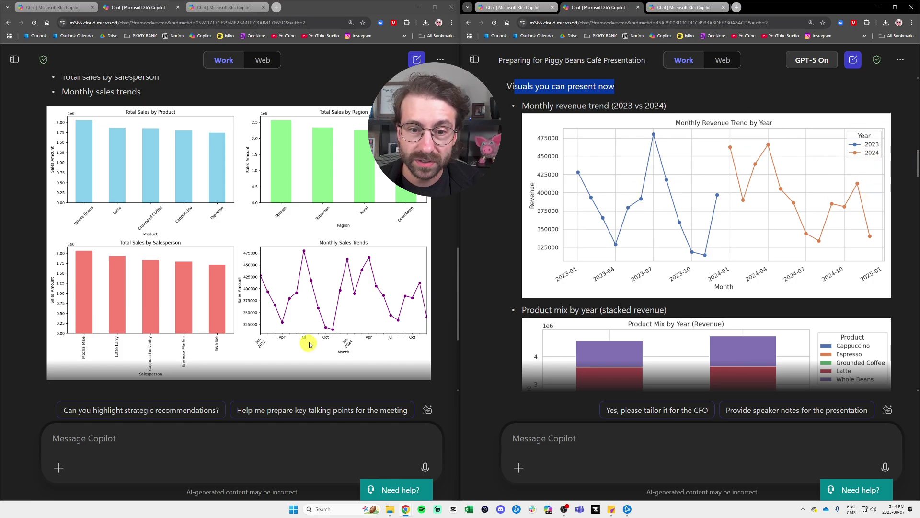
scroll(610, 245, "down", 4)
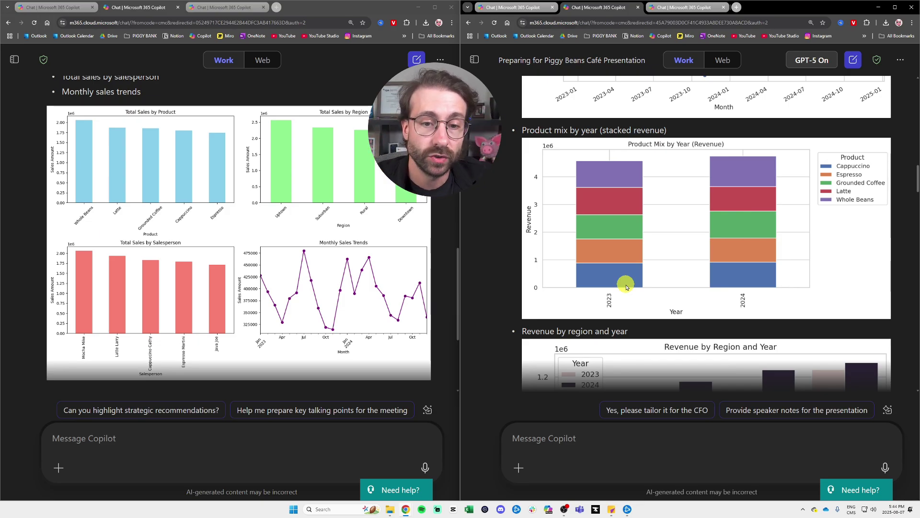
scroll(627, 268, "down", 5)
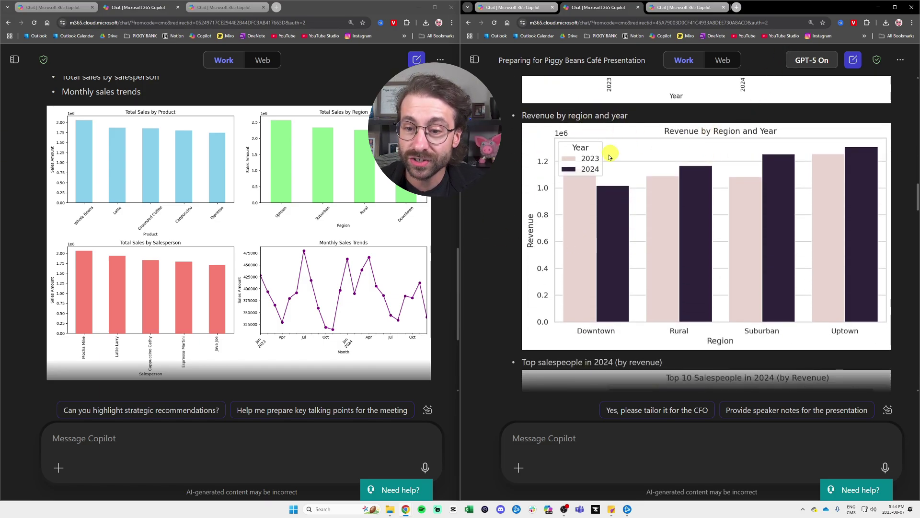
scroll(249, 206, "down", 2)
scroll(335, 209, "up", 2)
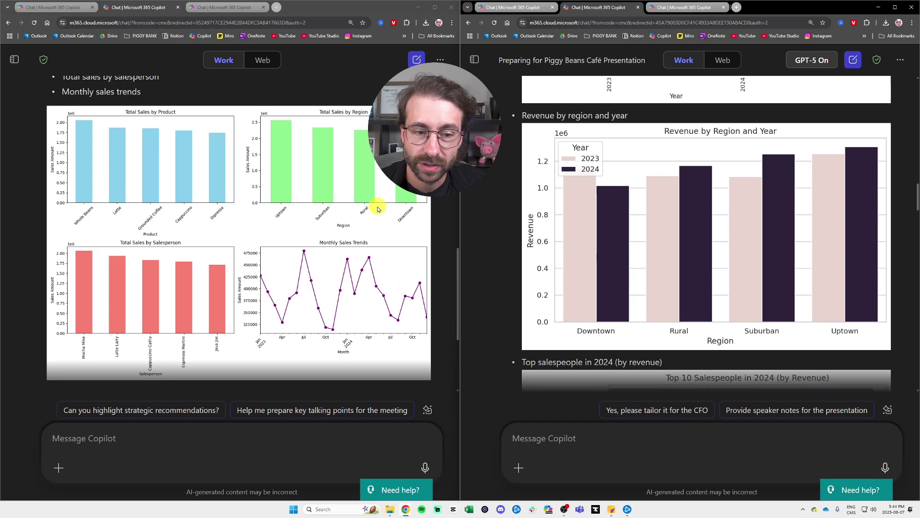
scroll(624, 208, "down", 4)
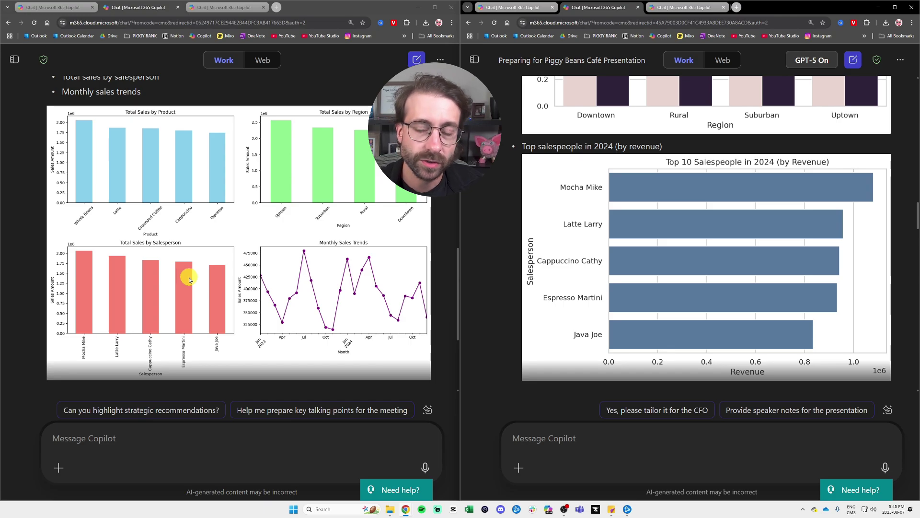
scroll(642, 216, "down", 5)
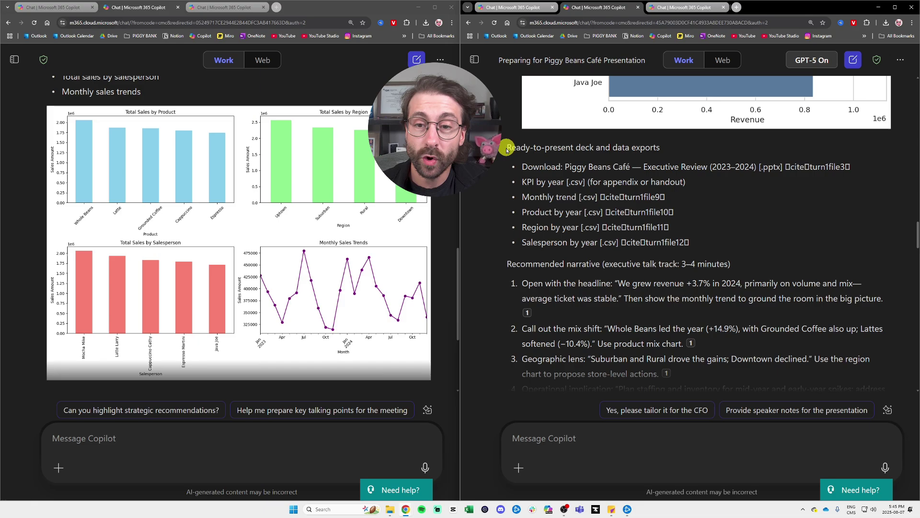
- Highlight the deck and data exports heading, Monthly trend citation, Executive Review deck file and Region by year export
left_click_drag(507, 150, 668, 152)
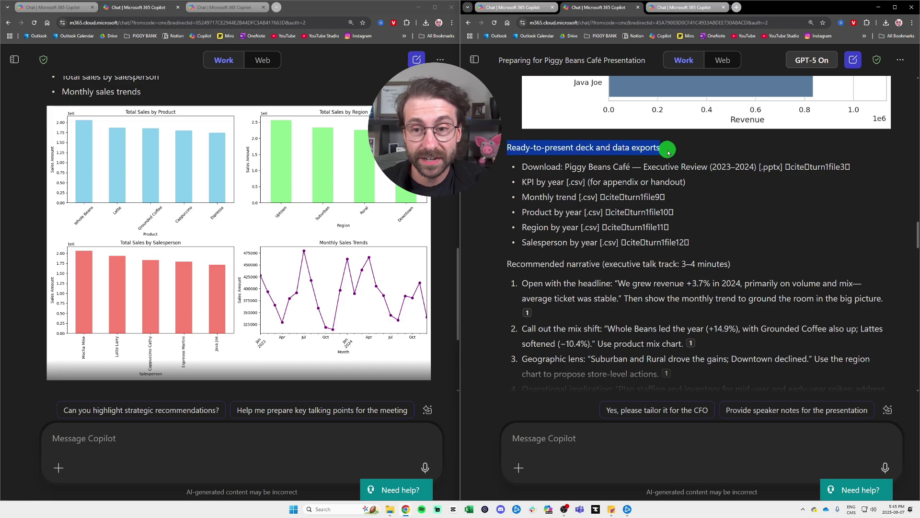
left_click(647, 160)
left_click_drag(599, 196, 662, 193)
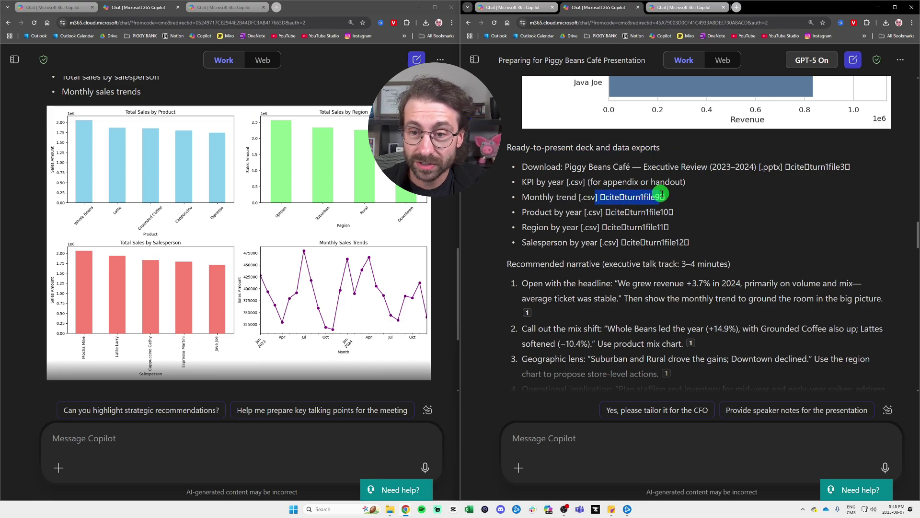
left_click(564, 171)
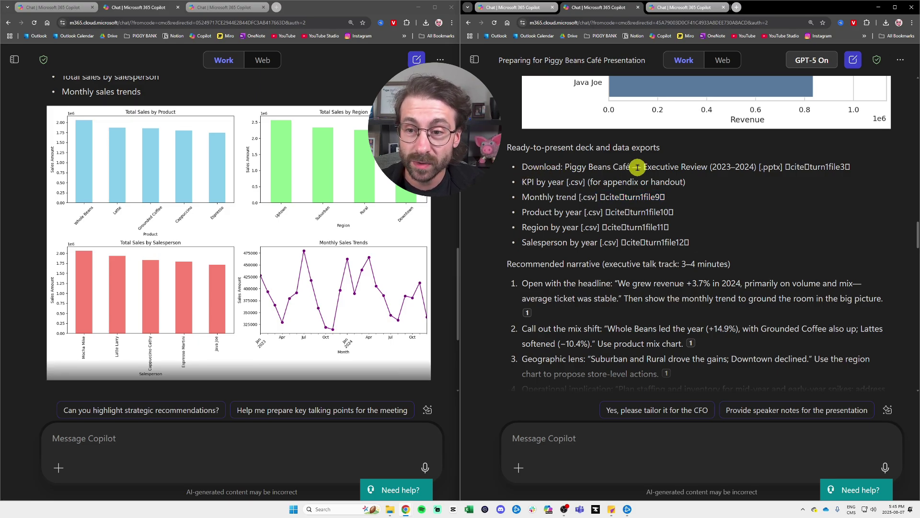
left_click_drag(565, 167, 782, 168)
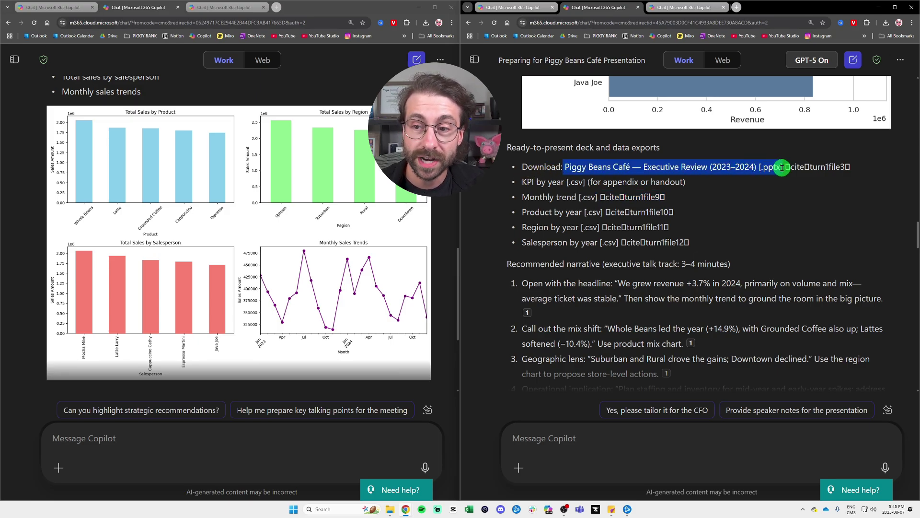
left_click(782, 167)
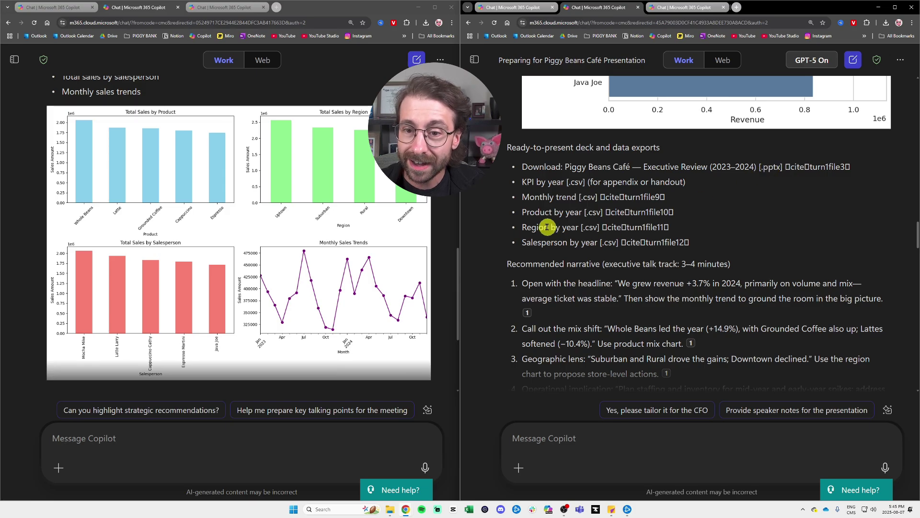
left_click_drag(523, 225, 617, 224)
left_click(617, 224)
- Re-highlight the exports heading, then scroll the GPT-5 answer back up to the Decision page and notes
scroll(652, 144, "up", 4)
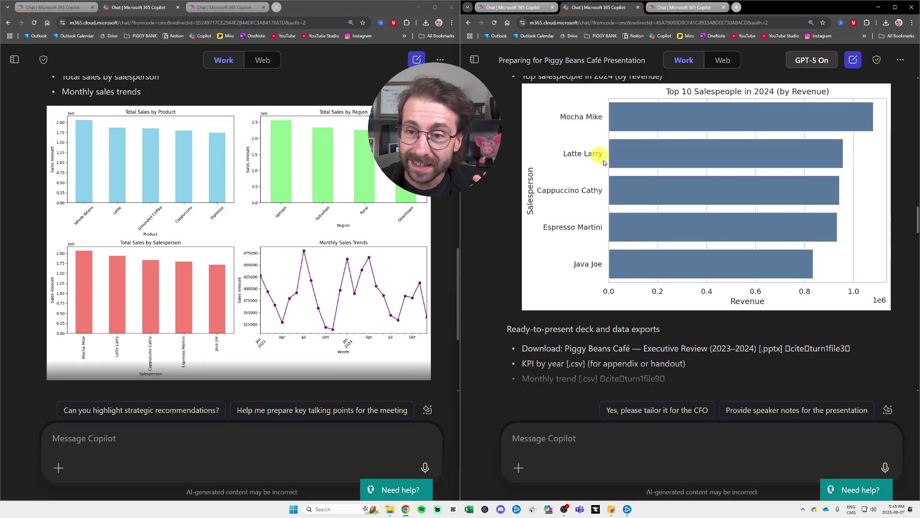
scroll(559, 199, "down", 5)
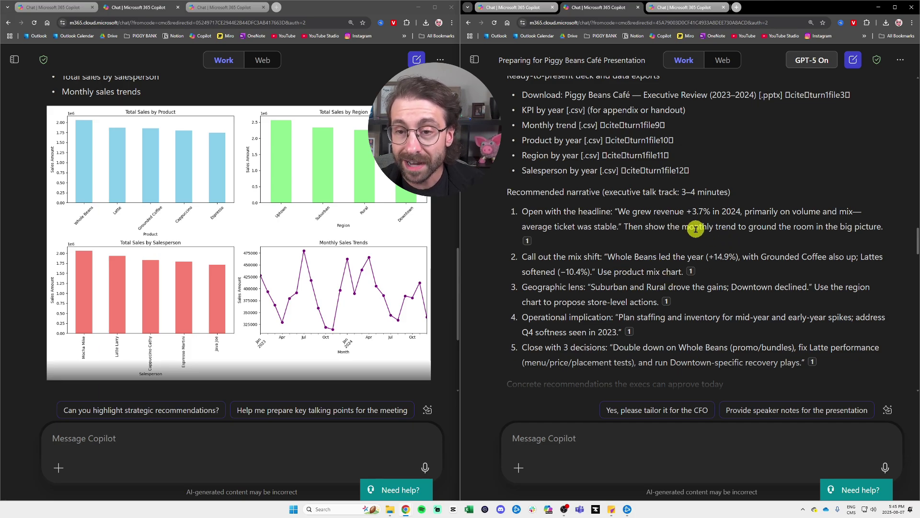
scroll(623, 206, "up", 2)
left_click_drag(508, 183, 659, 184)
left_click(676, 189)
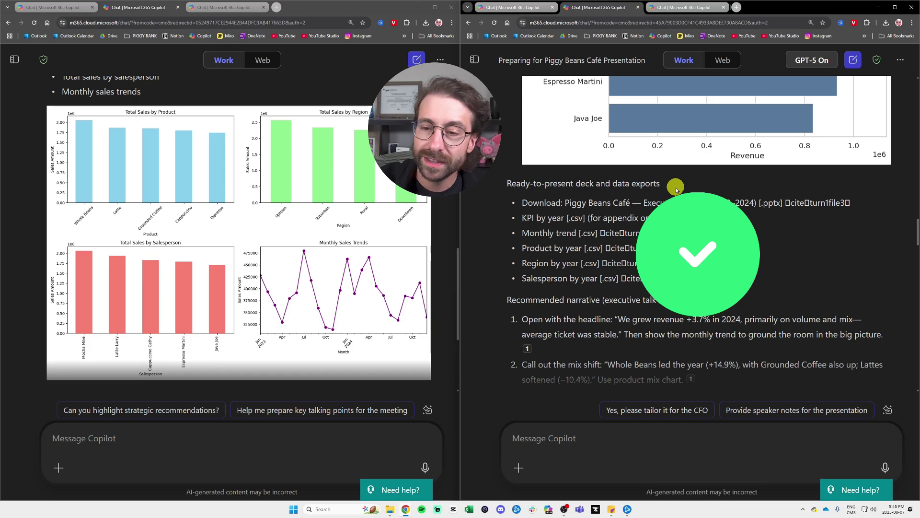
scroll(671, 190, "up", 15)
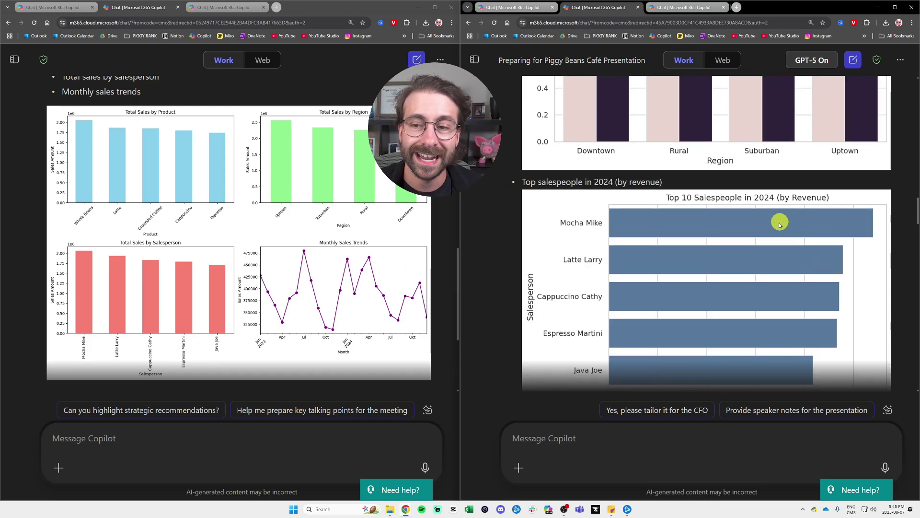
scroll(581, 226, "up", 10)
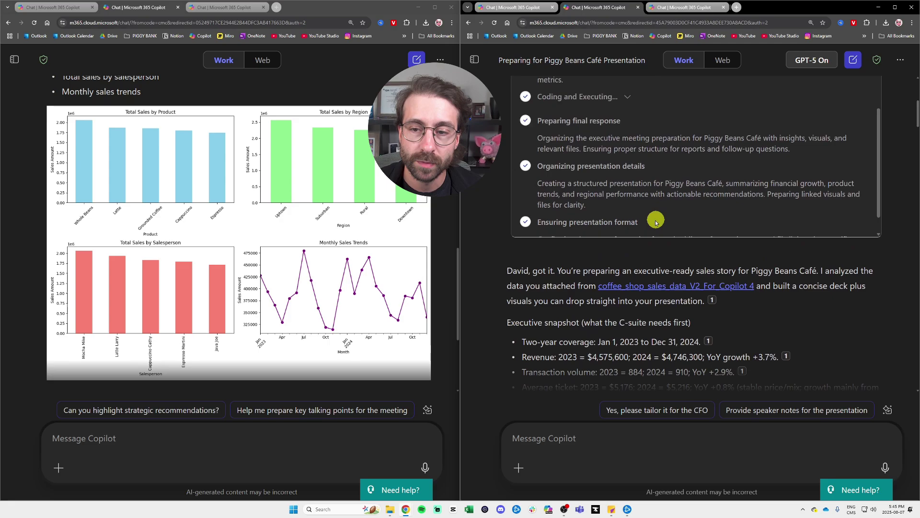
scroll(822, 213, "up", 3)
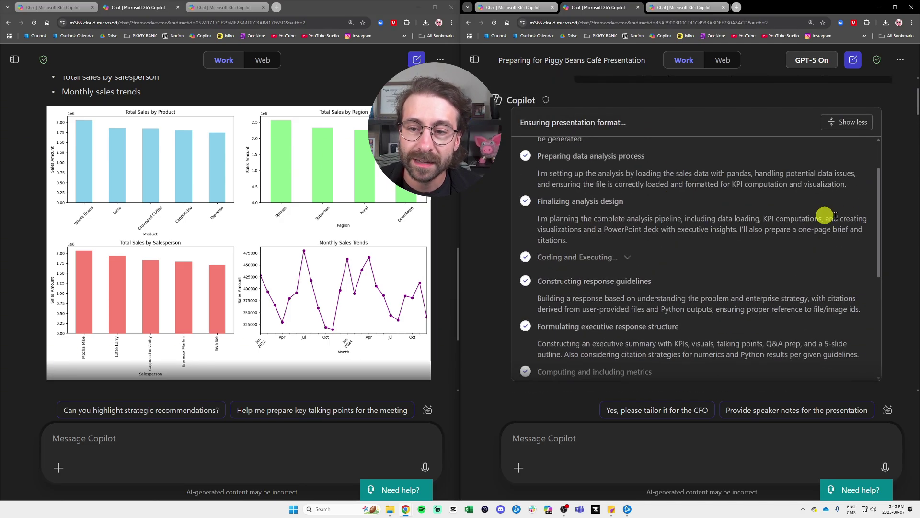
scroll(893, 197, "down", 15)
scroll(886, 210, "down", 5)
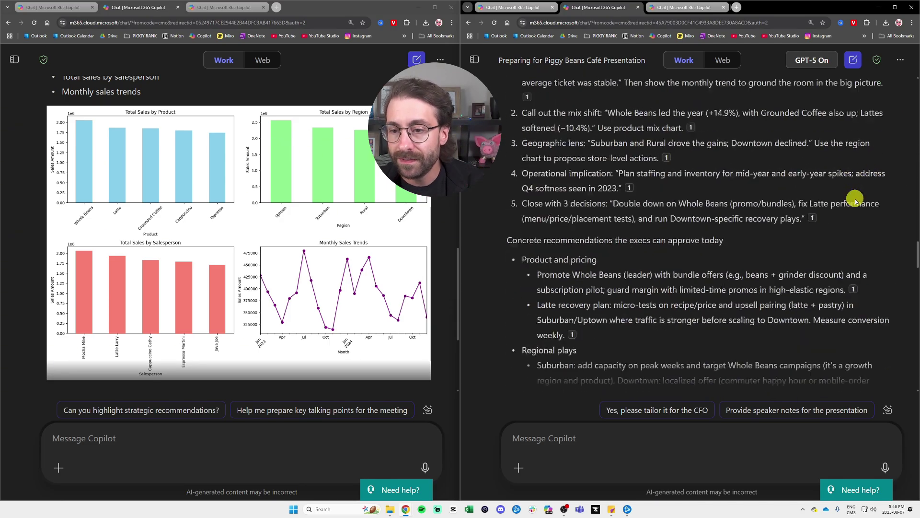
scroll(862, 202, "up", 10)
scroll(855, 199, "down", 15)
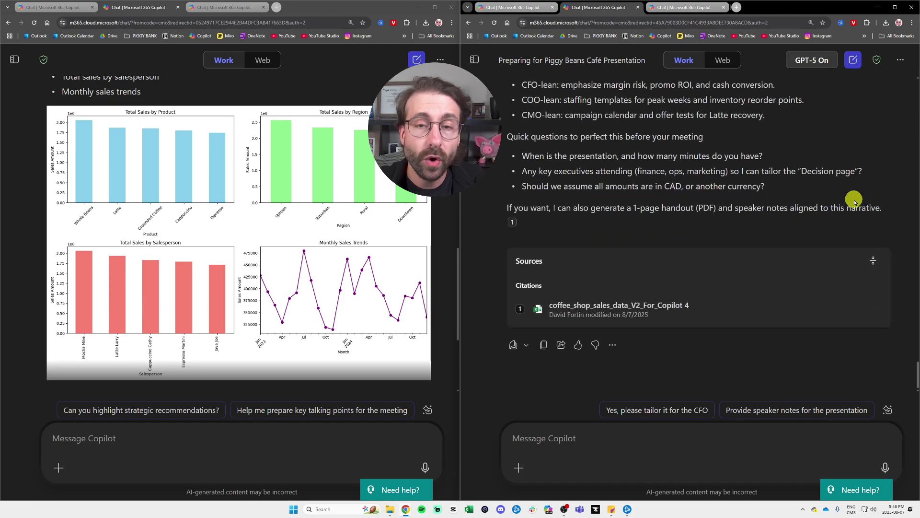
scroll(791, 194, "up", 2)
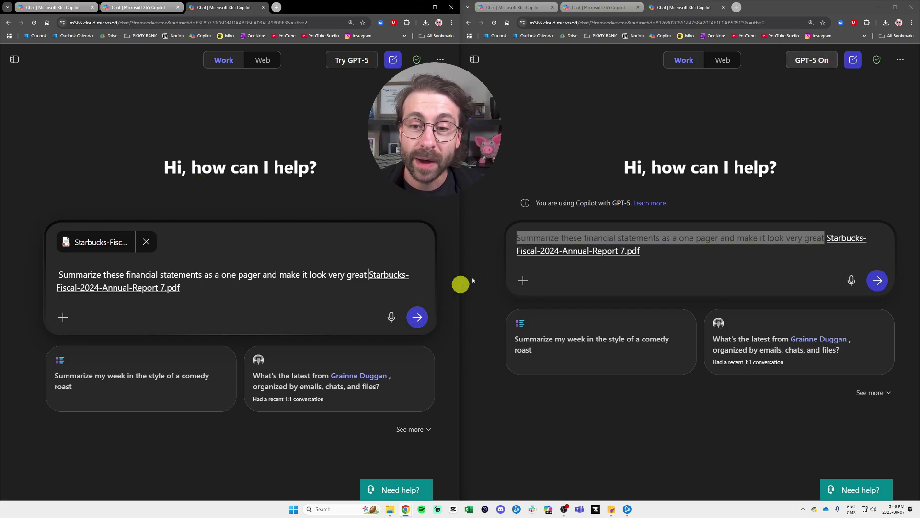
- Send the Starbucks one-pager prompt in the left chat, then in the GPT-5 chat
left_click_drag(517, 238, 816, 238)
left_click(815, 238)
left_click(418, 317)
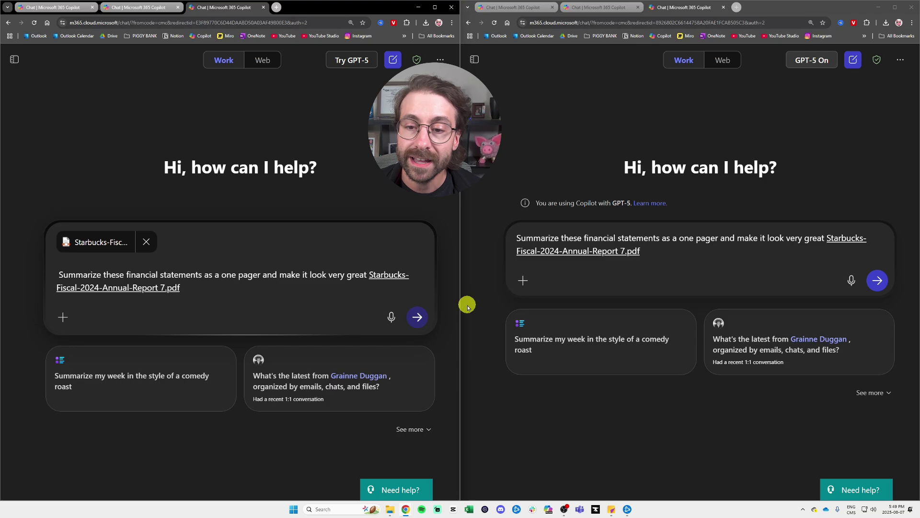
left_click(876, 281)
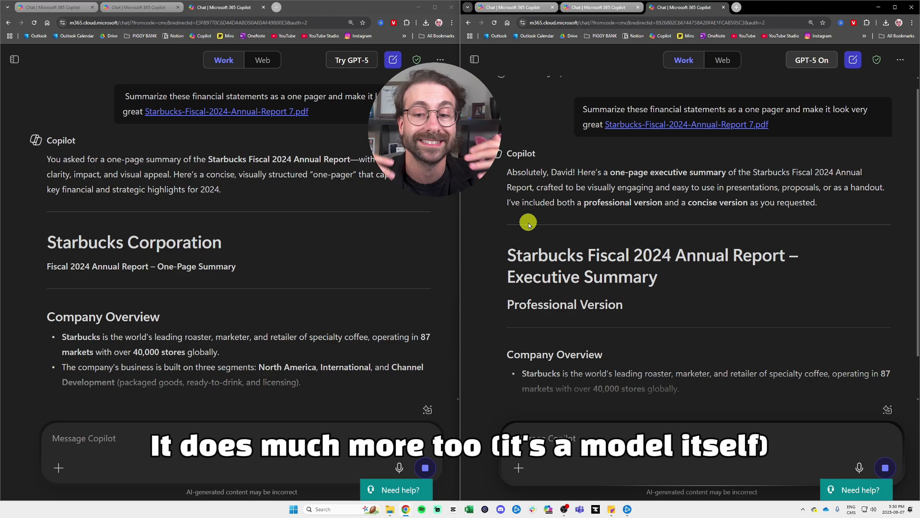
- Compare the opening sections of both summaries, highlighting GPT-5's Key Financial Highlights
scroll(202, 259, "down", 1)
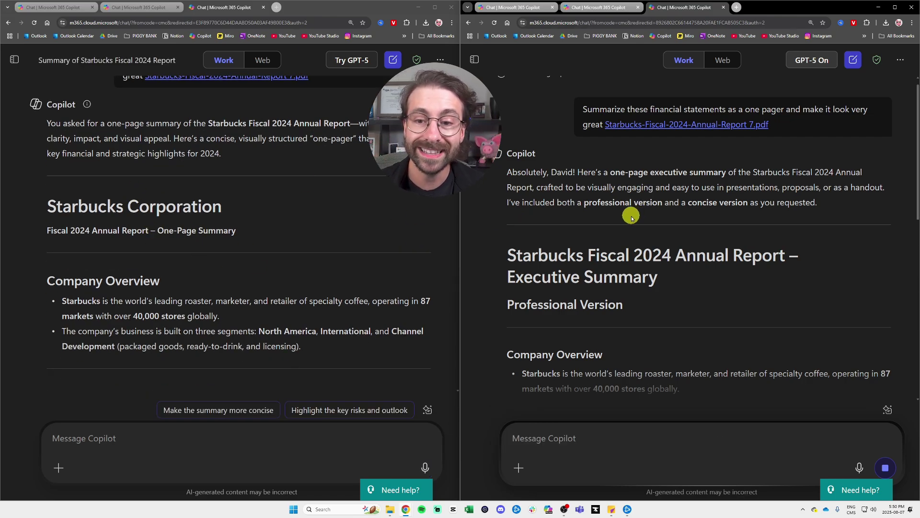
left_click_drag(506, 161, 643, 160)
scroll(318, 165, "down", 5)
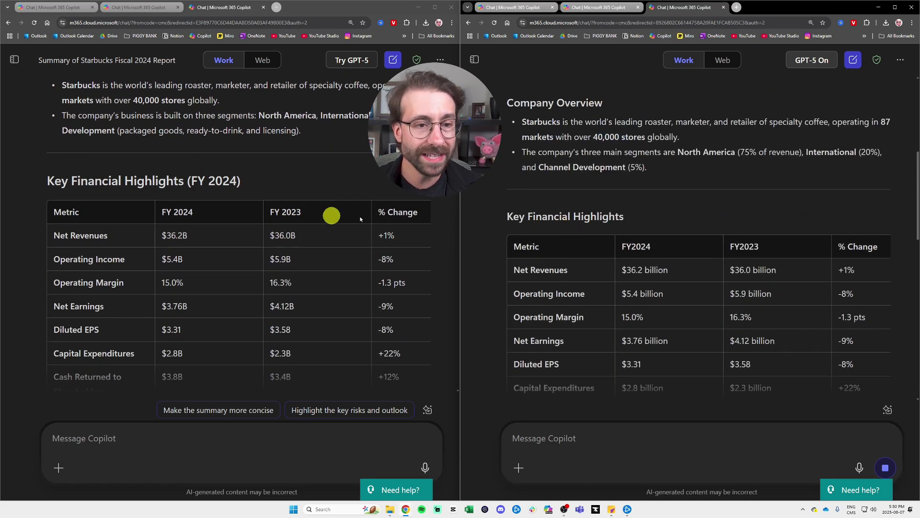
left_click_drag(509, 216, 625, 216)
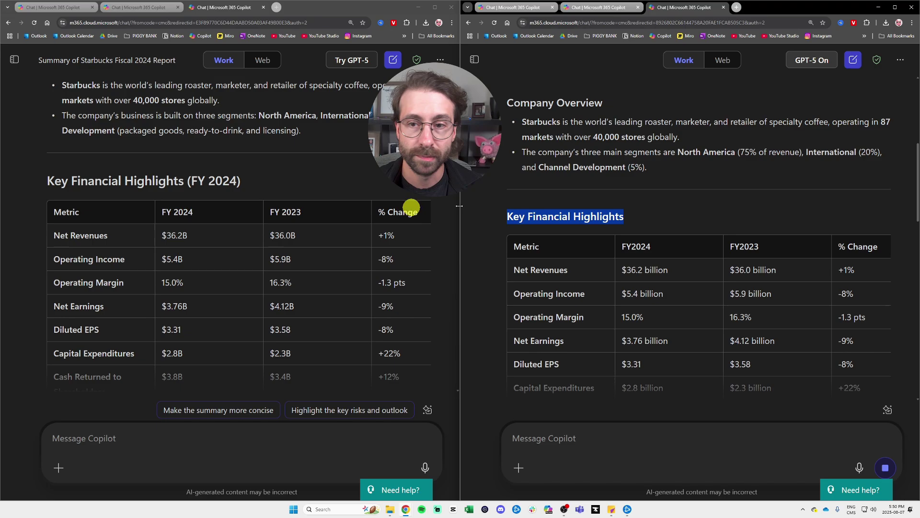
scroll(212, 185, "up", 3)
scroll(581, 154, "down", 8)
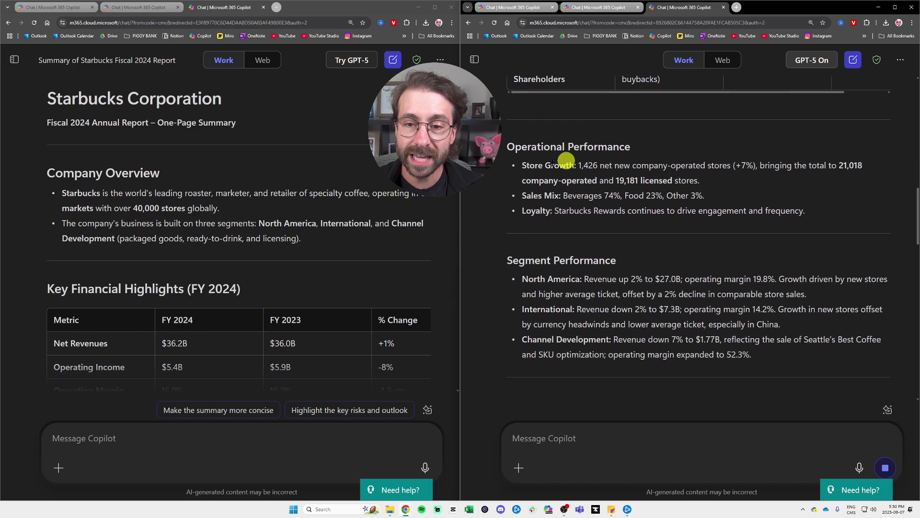
scroll(299, 177, "down", 2)
scroll(298, 176, "down", 7)
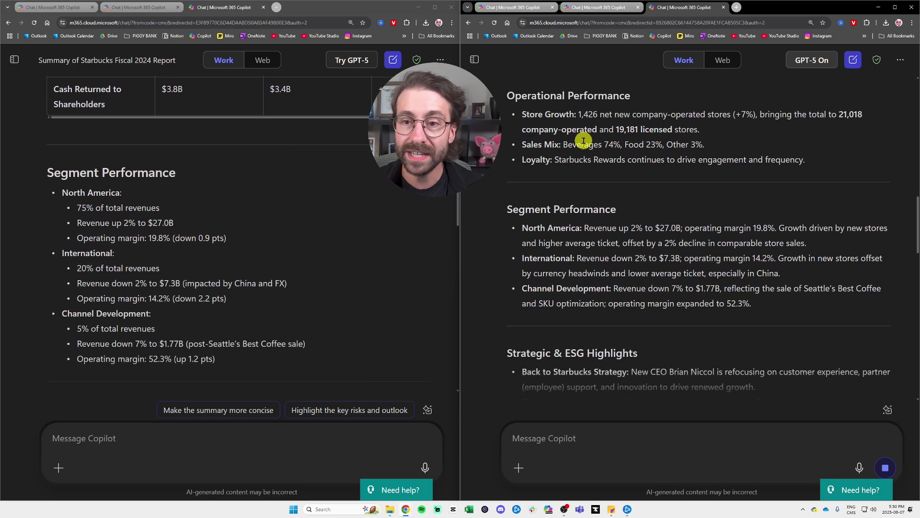
- Highlight headings in both panes and GPT-5's Store Growth, Sales Mix and Loyalty bullets
left_click_drag(508, 98, 630, 98)
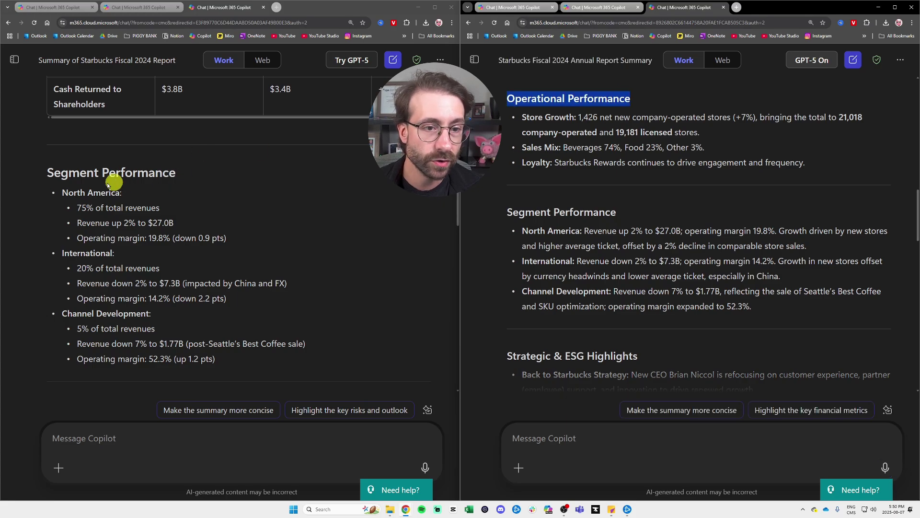
scroll(103, 172, "down", 2)
scroll(103, 172, "down", 1)
left_click_drag(54, 136, 175, 137)
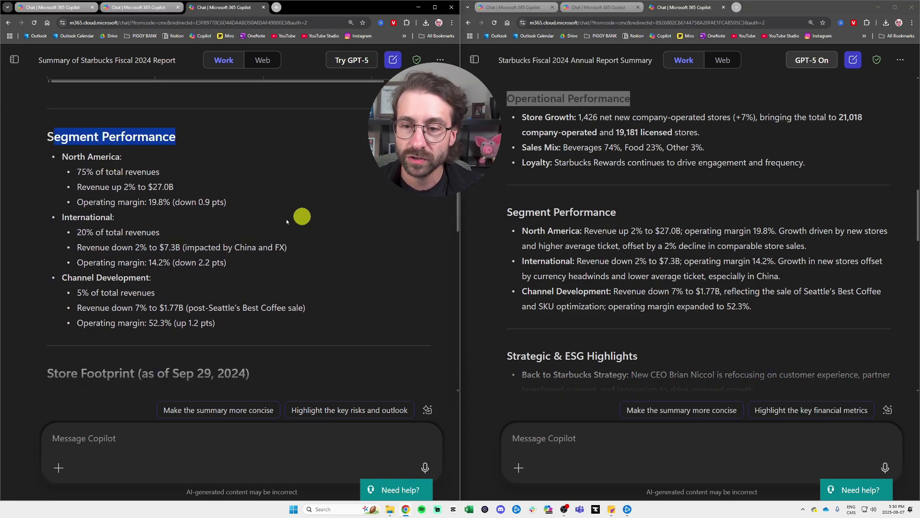
left_click_drag(525, 122, 818, 169)
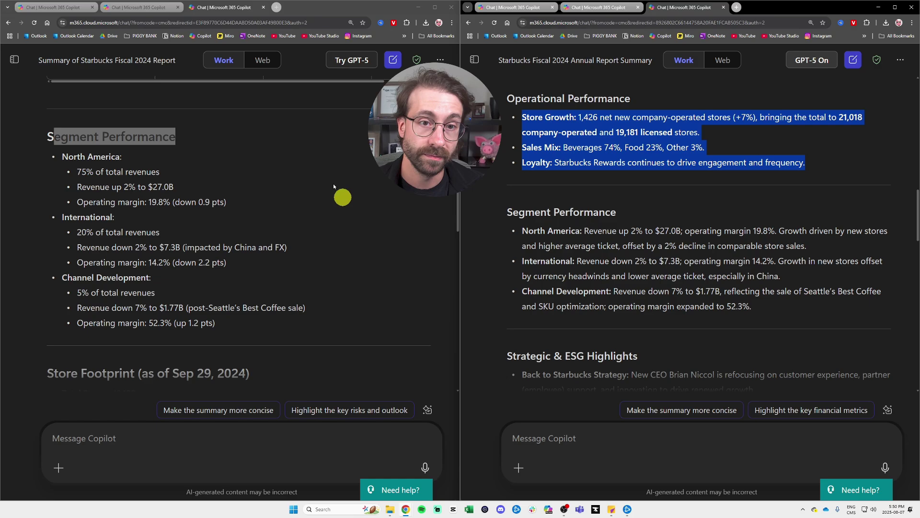
scroll(294, 180, "down", 4)
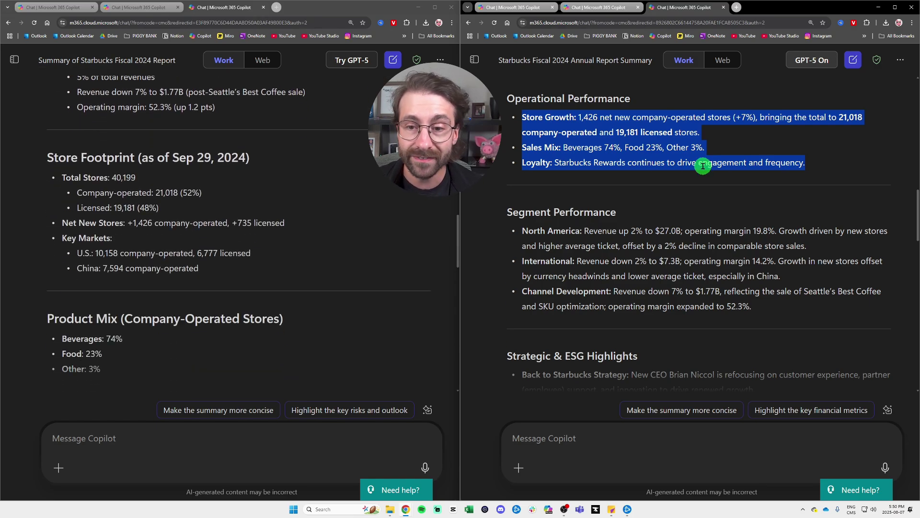
scroll(704, 162, "down", 4)
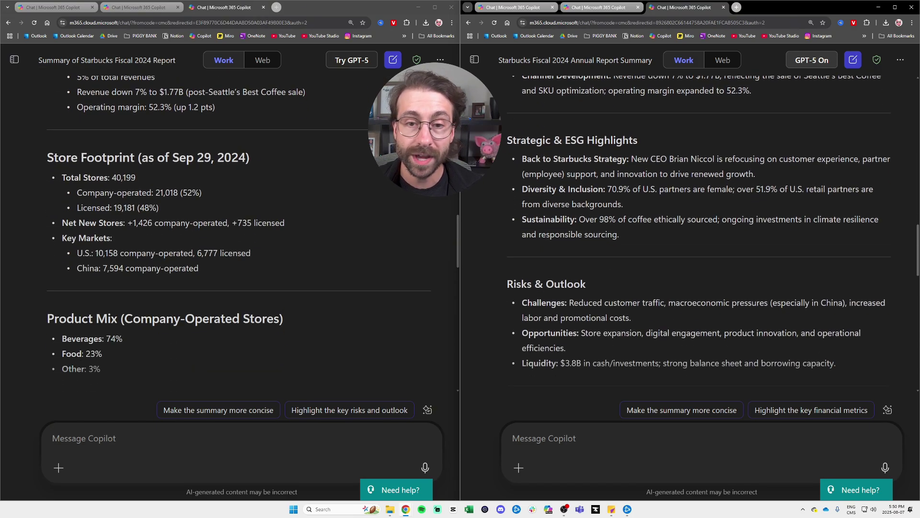
- Highlight GPT-5's Strategic & ESG Highlights, the left Strategic & Operational Highlights, and GPT-5's Risks & Outlook
scroll(212, 168, "down", 2)
left_click_drag(512, 140, 654, 143)
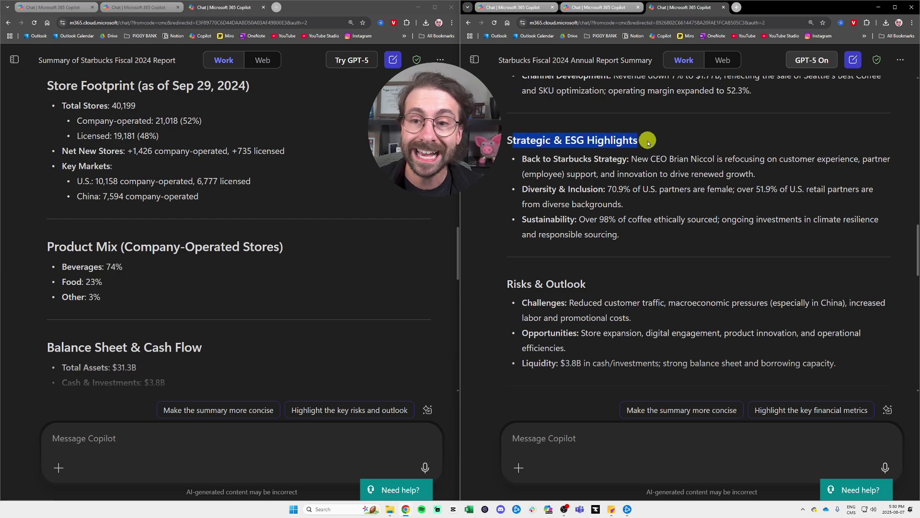
left_click(613, 140)
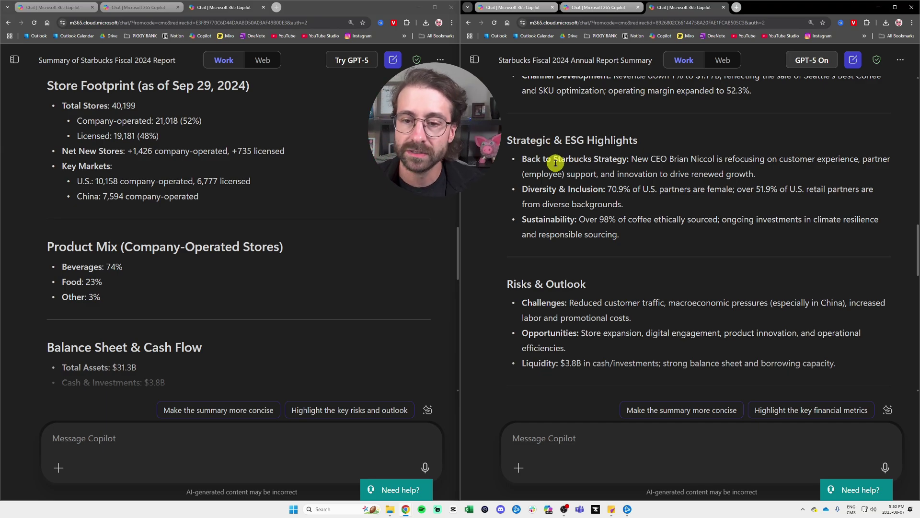
scroll(248, 188, "down", 7)
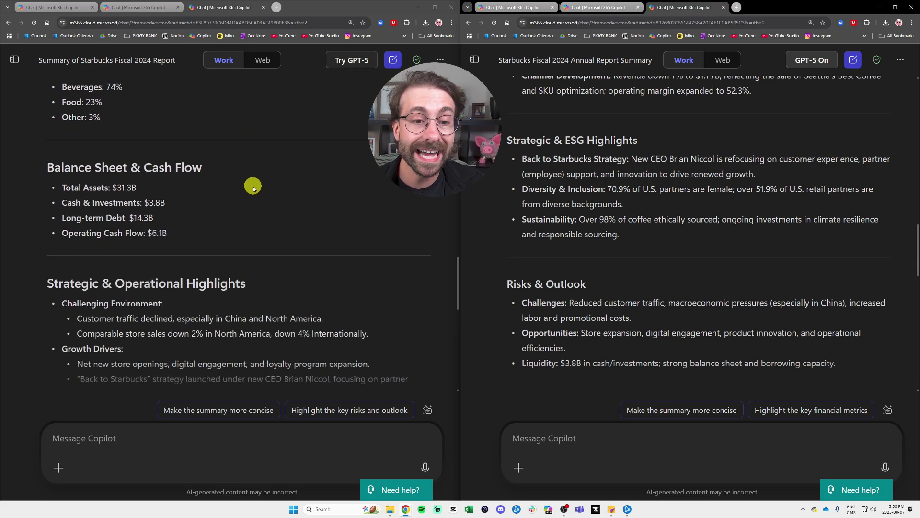
scroll(585, 211, "down", 3)
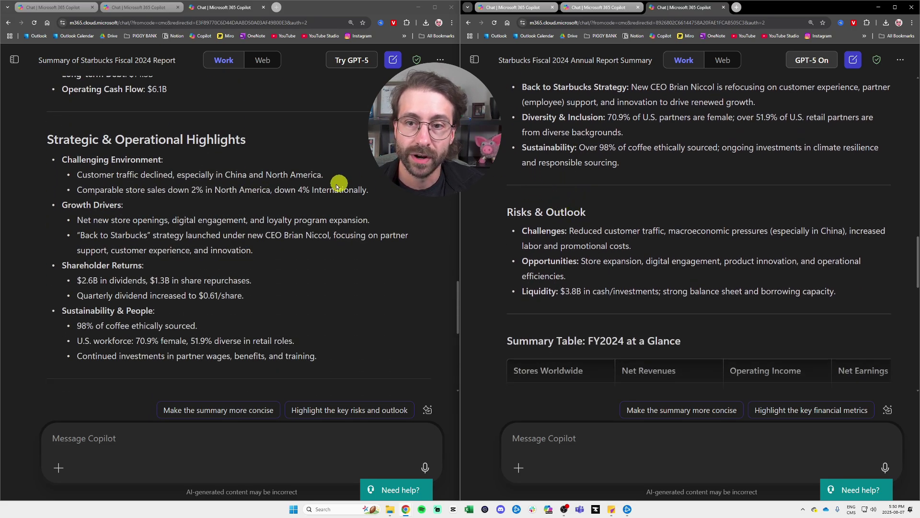
left_click_drag(48, 139, 245, 141)
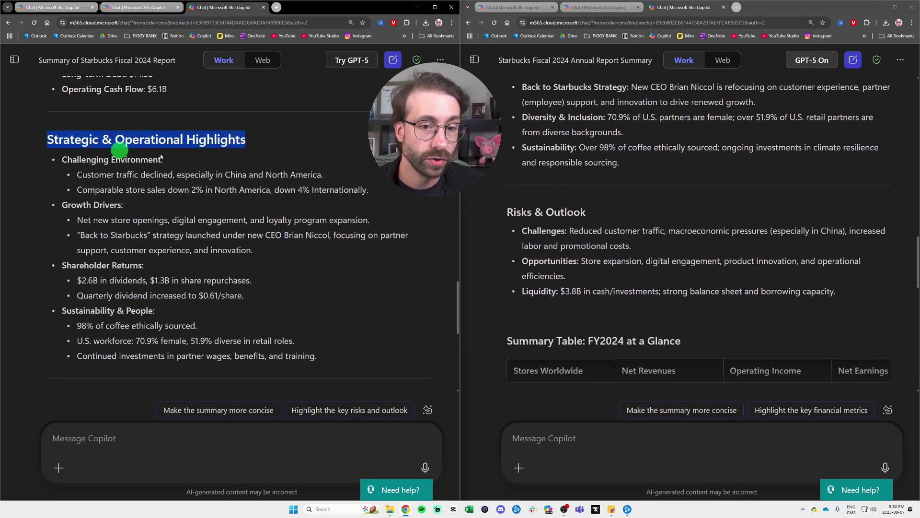
left_click(577, 226)
left_click_drag(492, 215, 617, 215)
- Reach GPT-5's FY2024 at a Glance summary table and drag its horizontal scrollbar
scroll(618, 215, "down", 3)
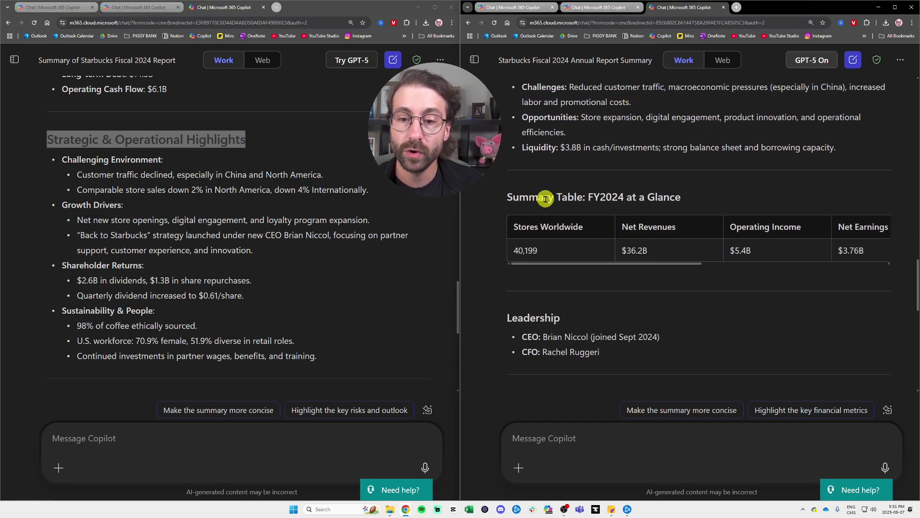
scroll(299, 191, "down", 5)
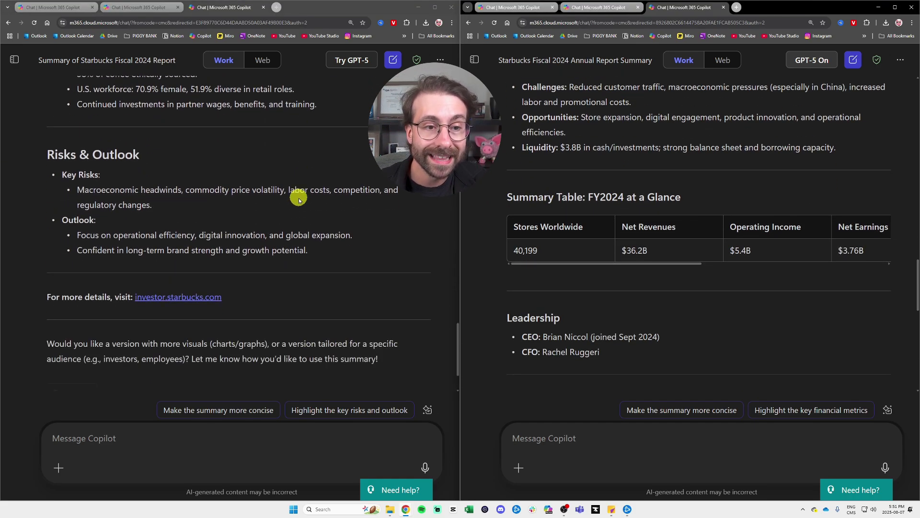
scroll(340, 197, "down", 2)
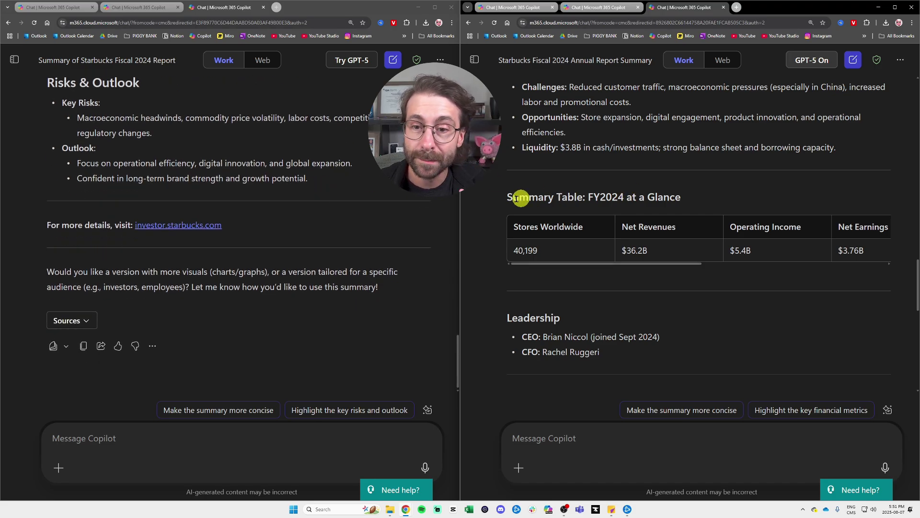
left_click_drag(505, 198, 690, 201)
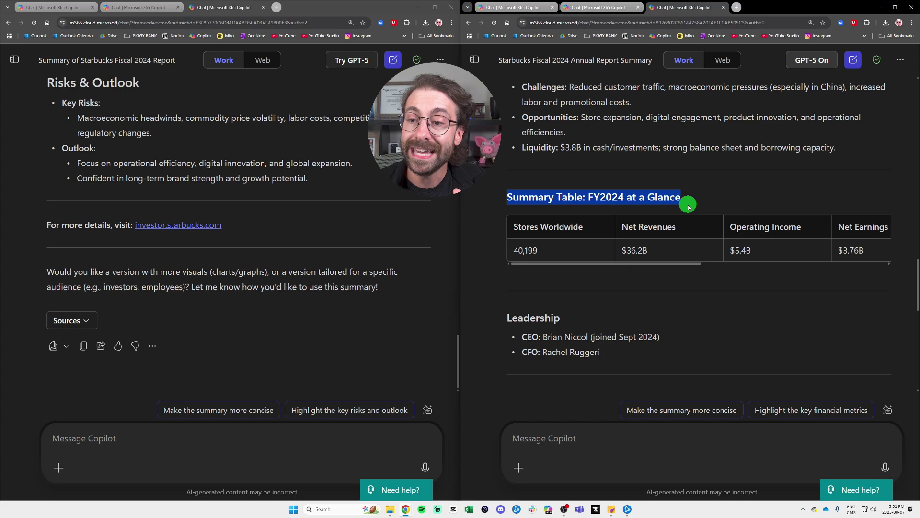
left_click_drag(654, 263, 405, 191)
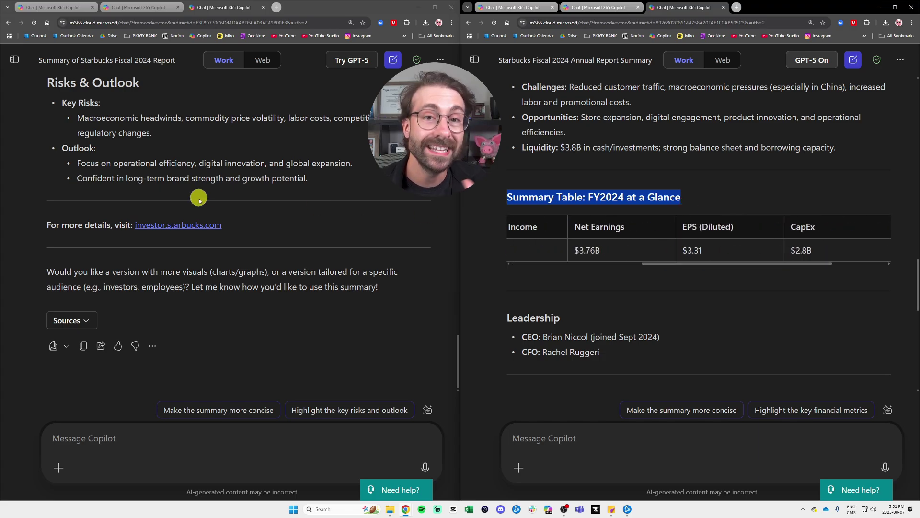
- Scroll the GPT-5 reply past Leadership to the Concise Version: Starbucks FY2024 One-Pager
scroll(617, 207, "down", 5)
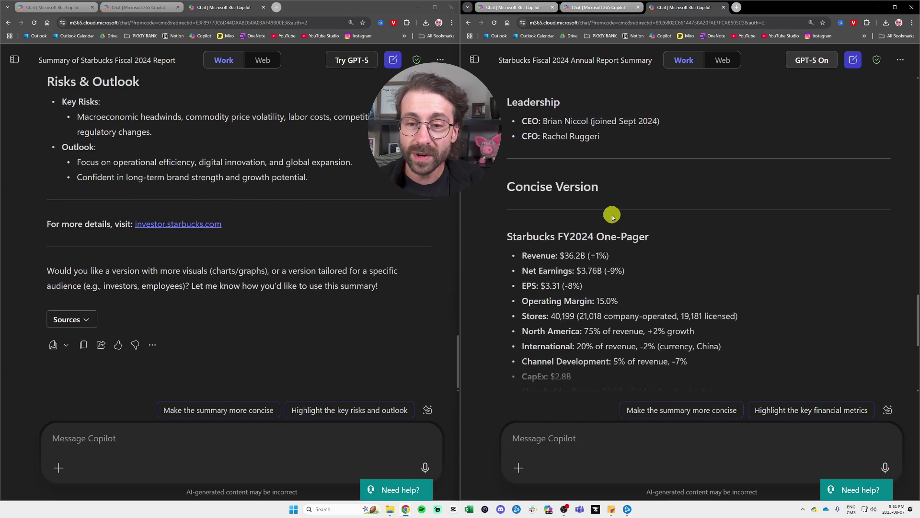
scroll(631, 211, "down", 4)
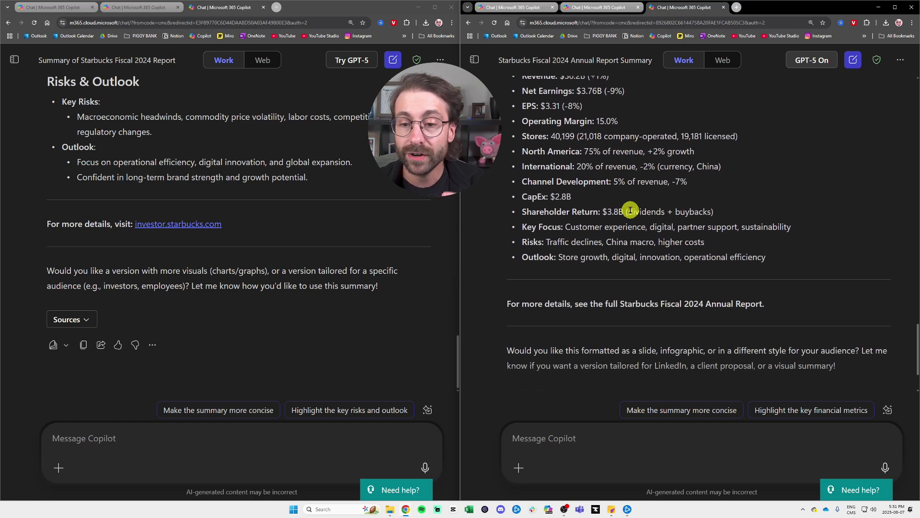